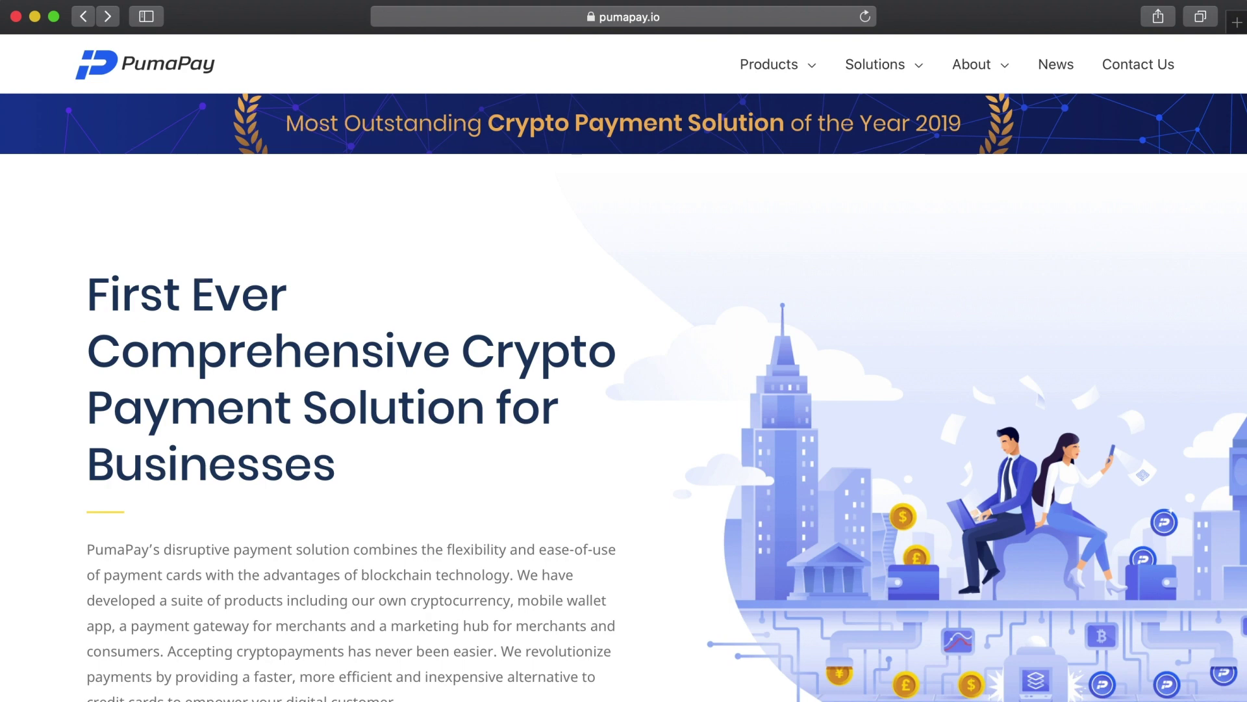
Go to the PumaPay Business Console site and switch to the registration form
click(680, 18)
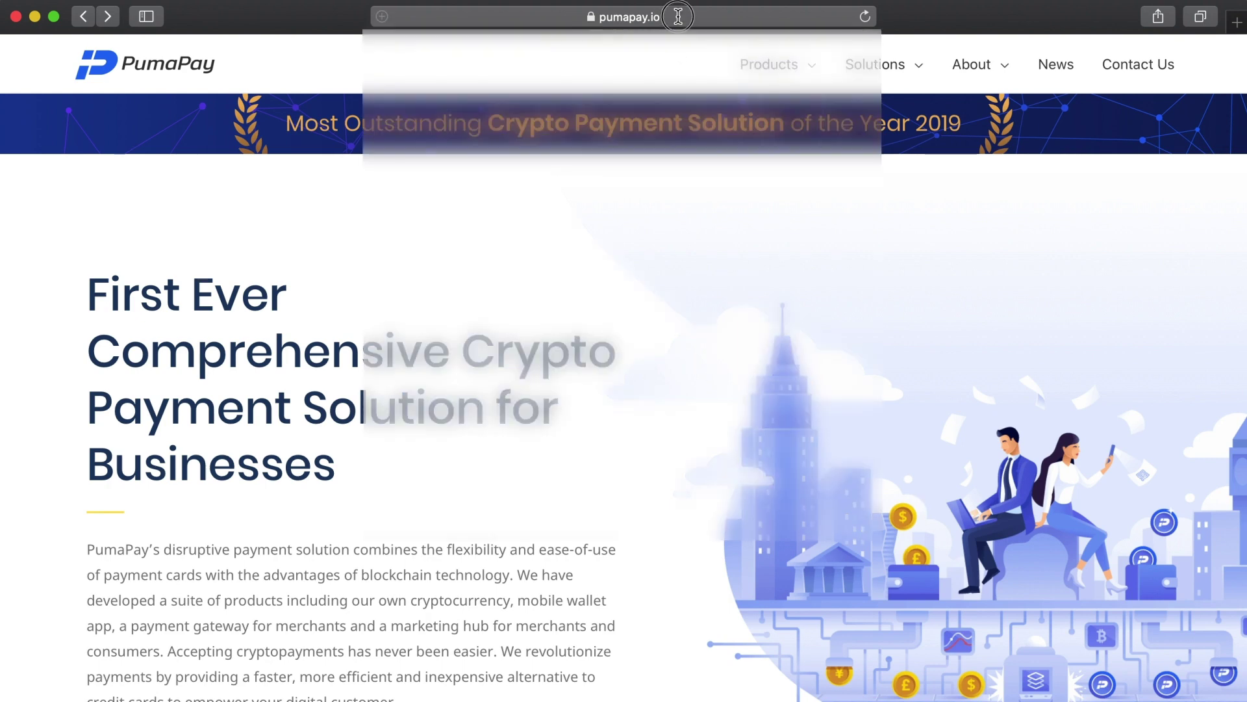
key(BackSpace)
text(console.)
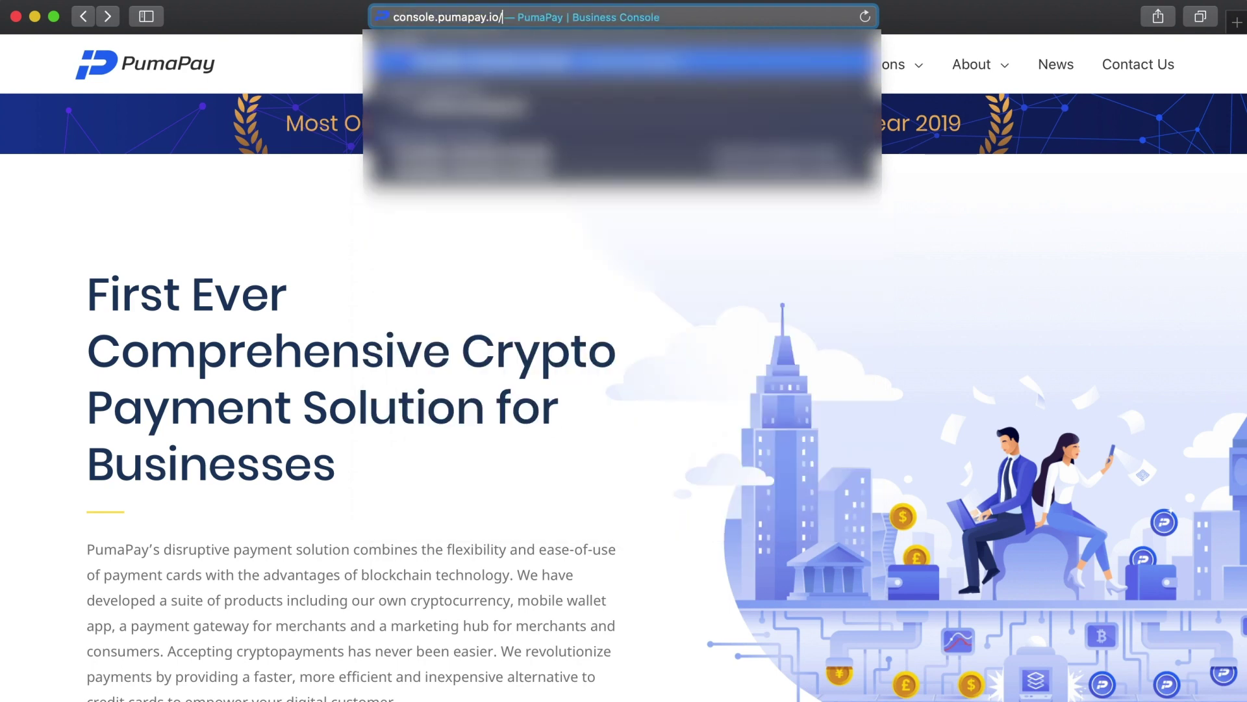
key(Return)
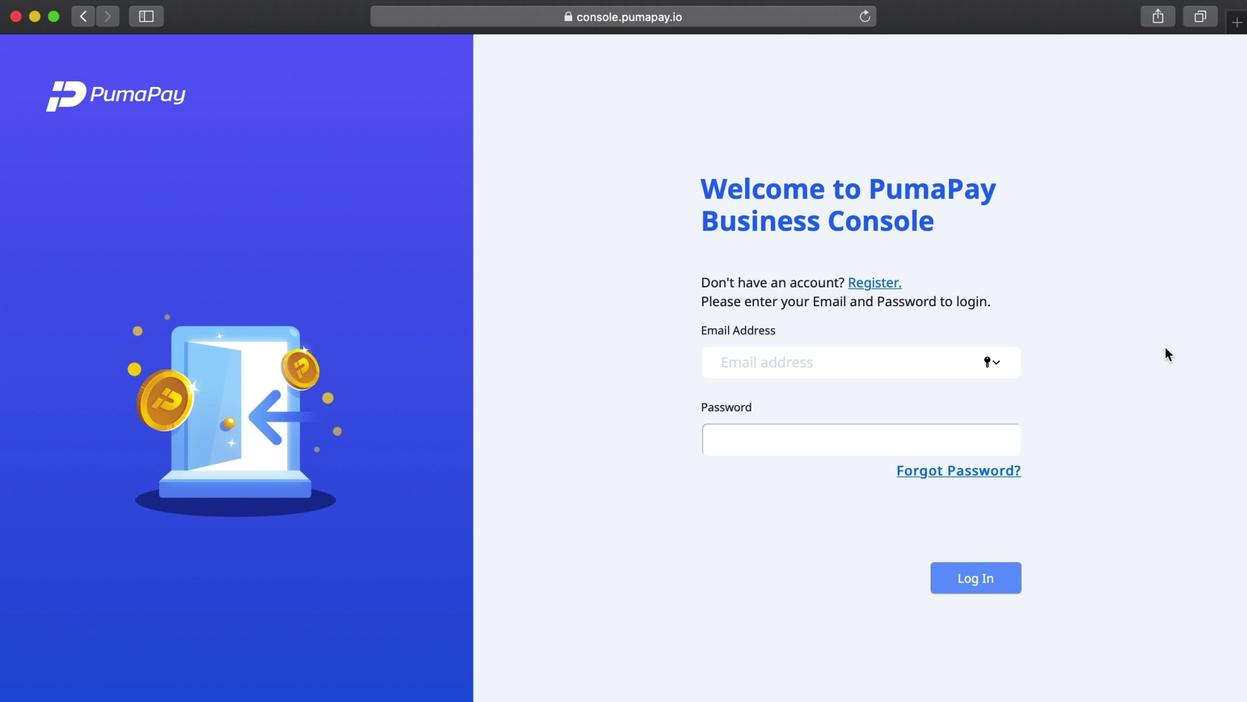
click(885, 283)
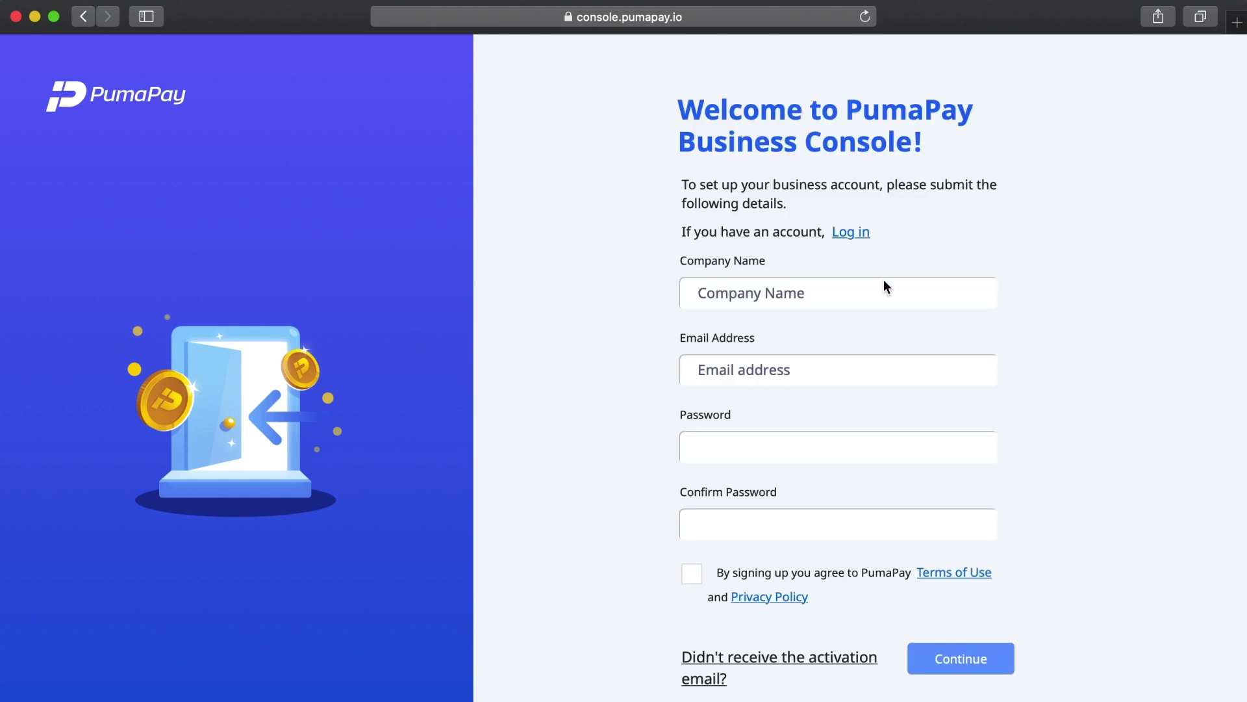
Register company PumaTV with the account e-mail and a confirmed password, accepting the terms
click(871, 289)
text(PumaTV)
click(698, 370)
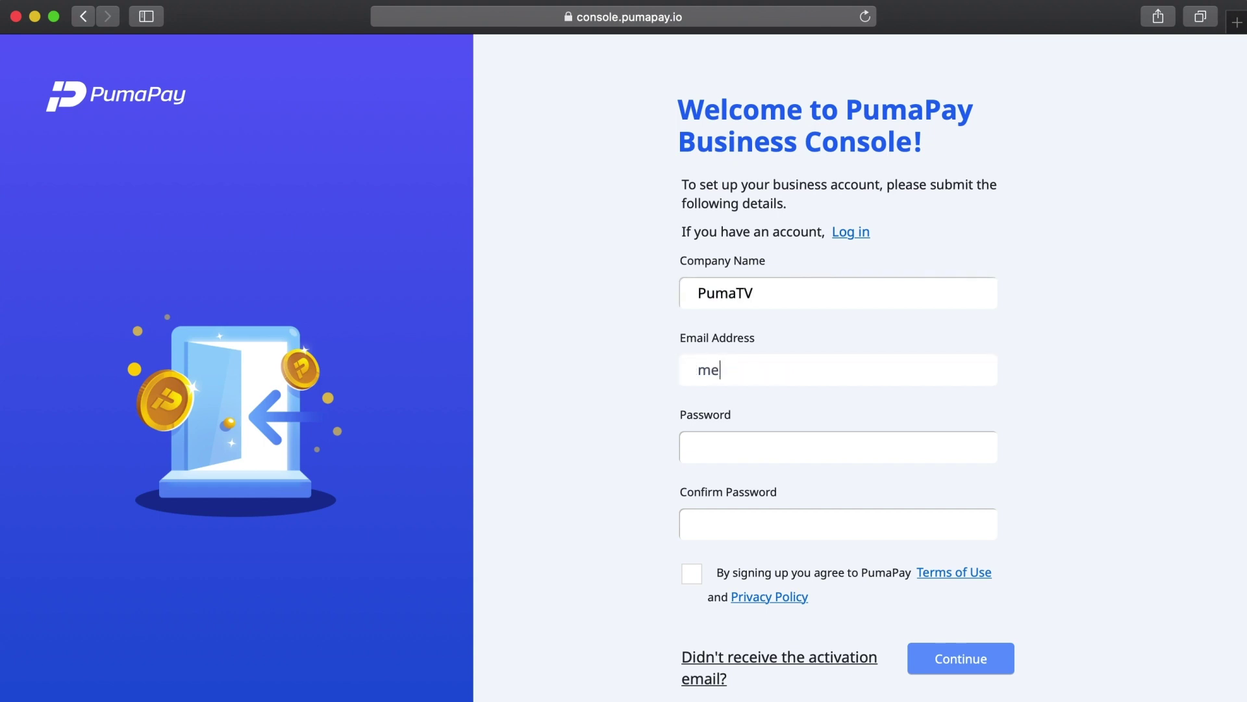
click(698, 446)
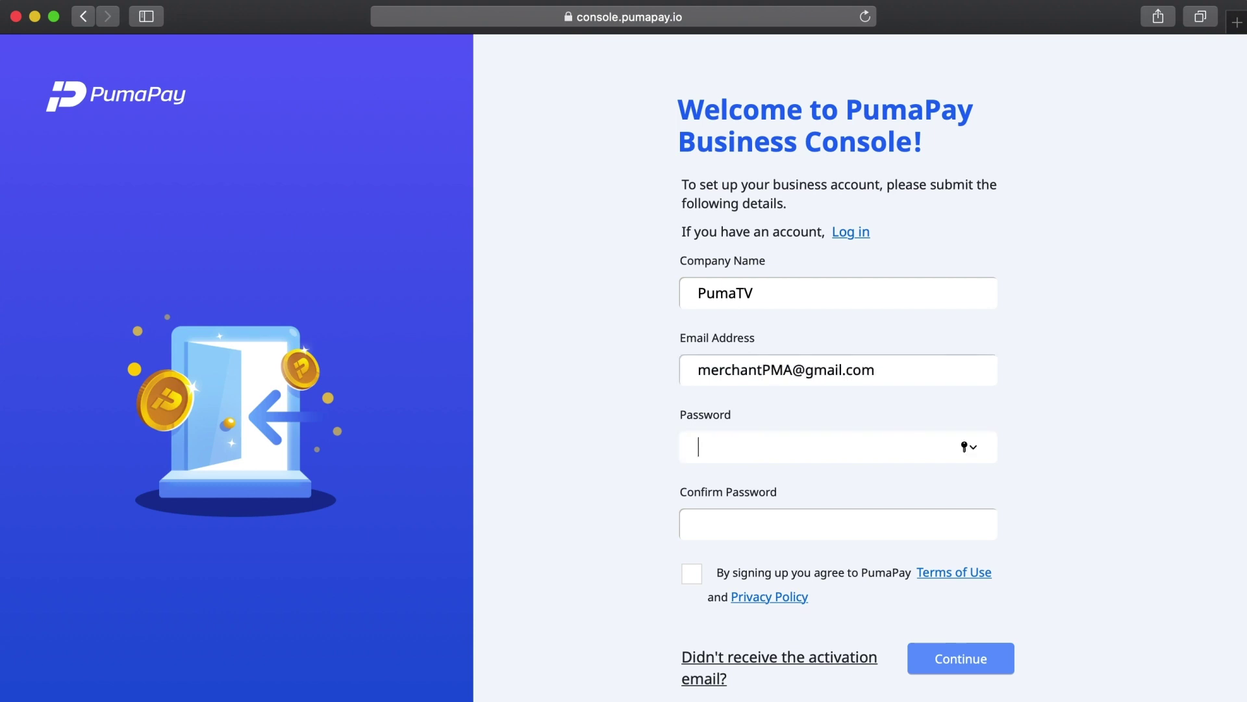
text(•••••••••••••)
key(Tab)
text(•••••••••)
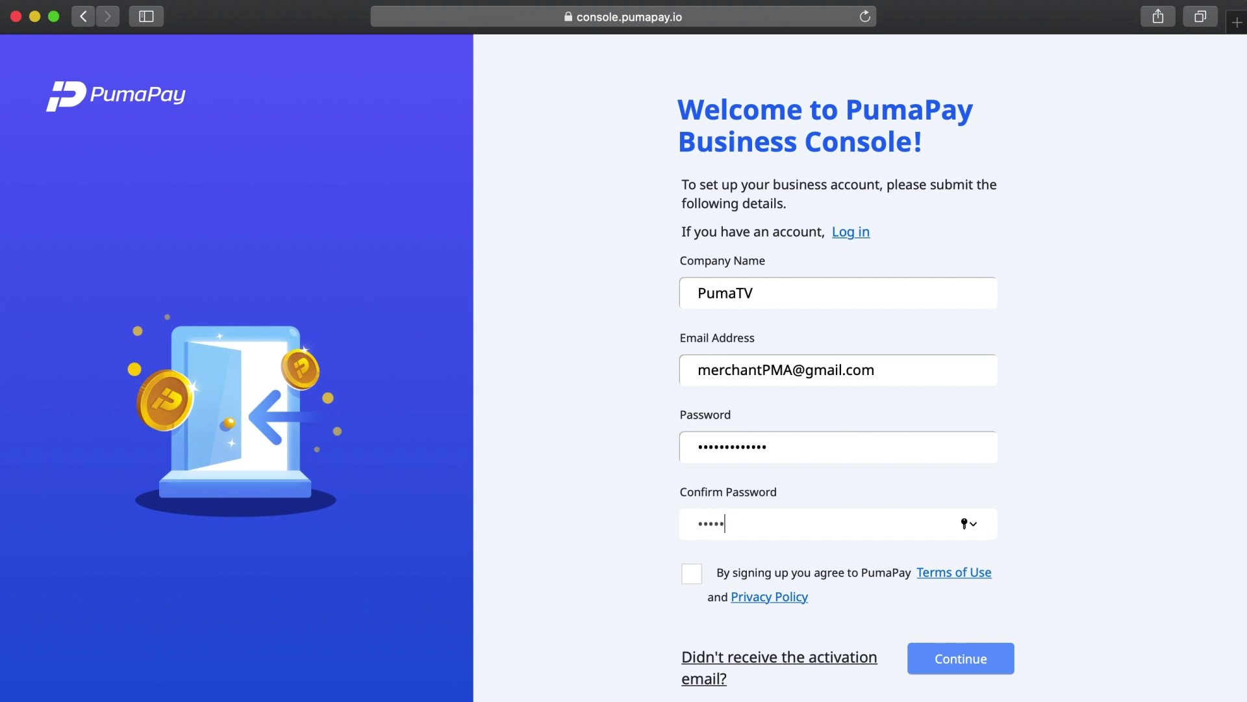
text(••••)
click(690, 579)
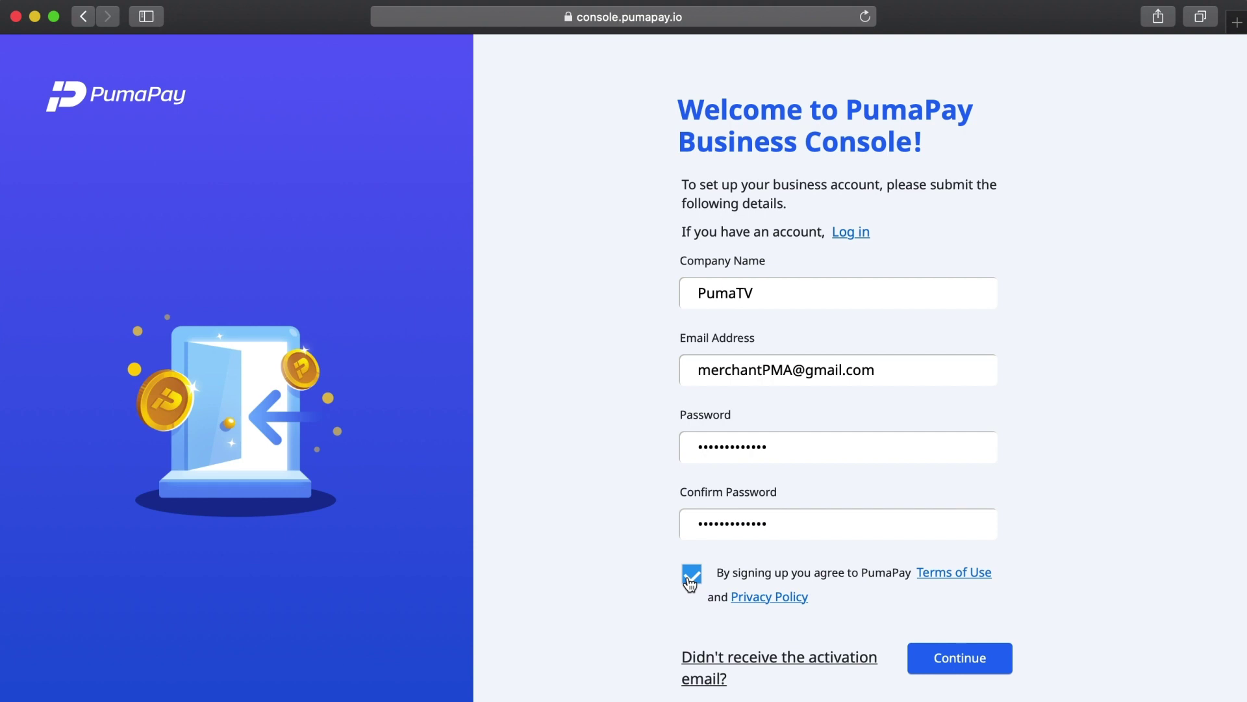
click(981, 669)
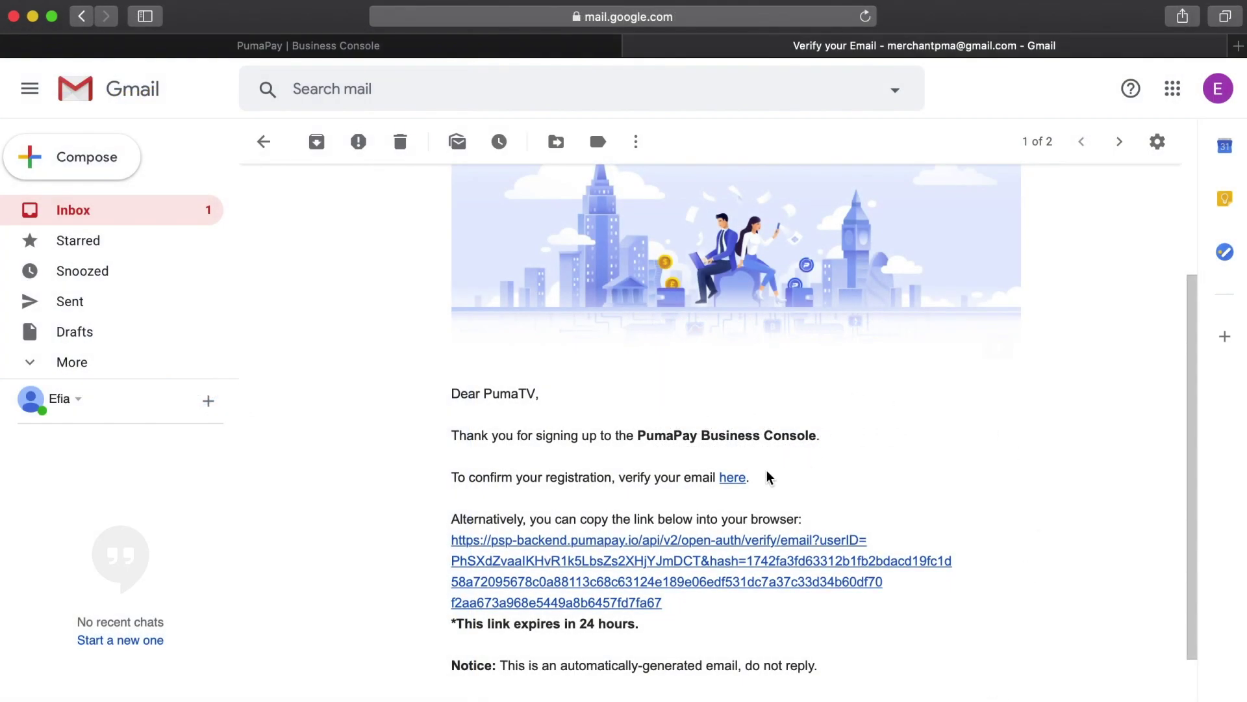
Follow the 'here' link in the PumaPay 'Verify your Email' message
click(734, 477)
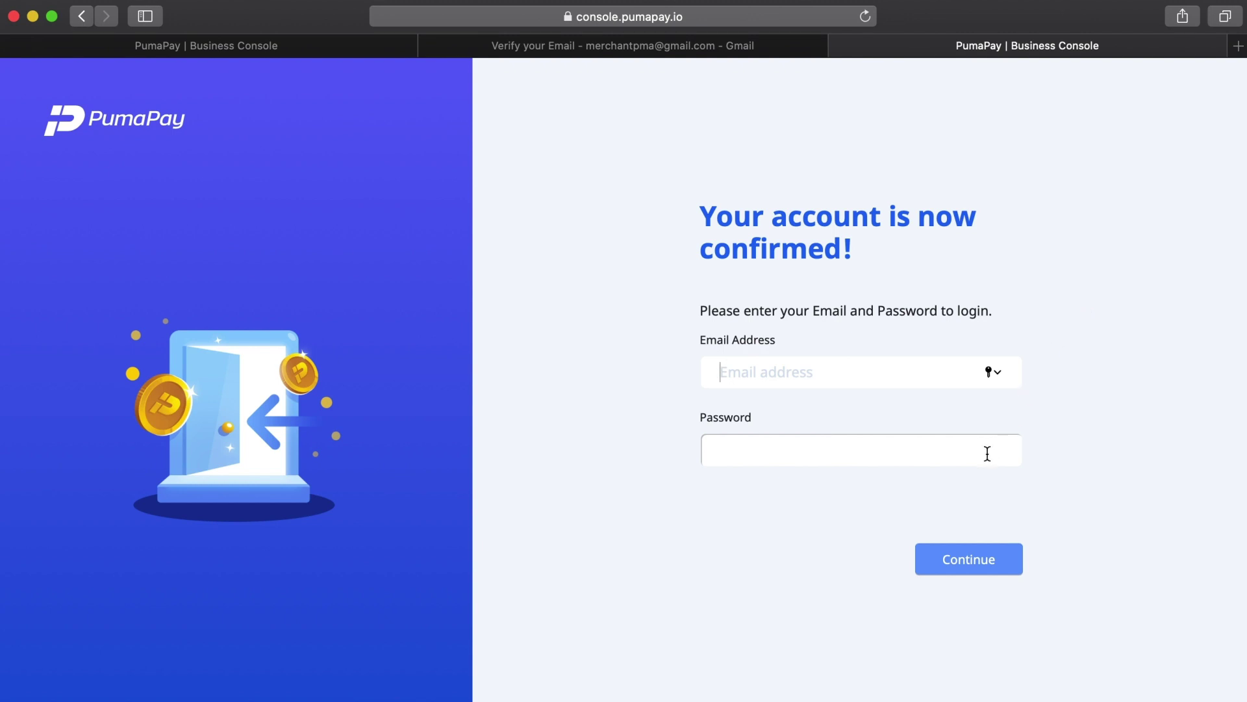
Log in with the account e-mail and password, declining Safari's offer to save the password
key(Tab)
text(abc*********)
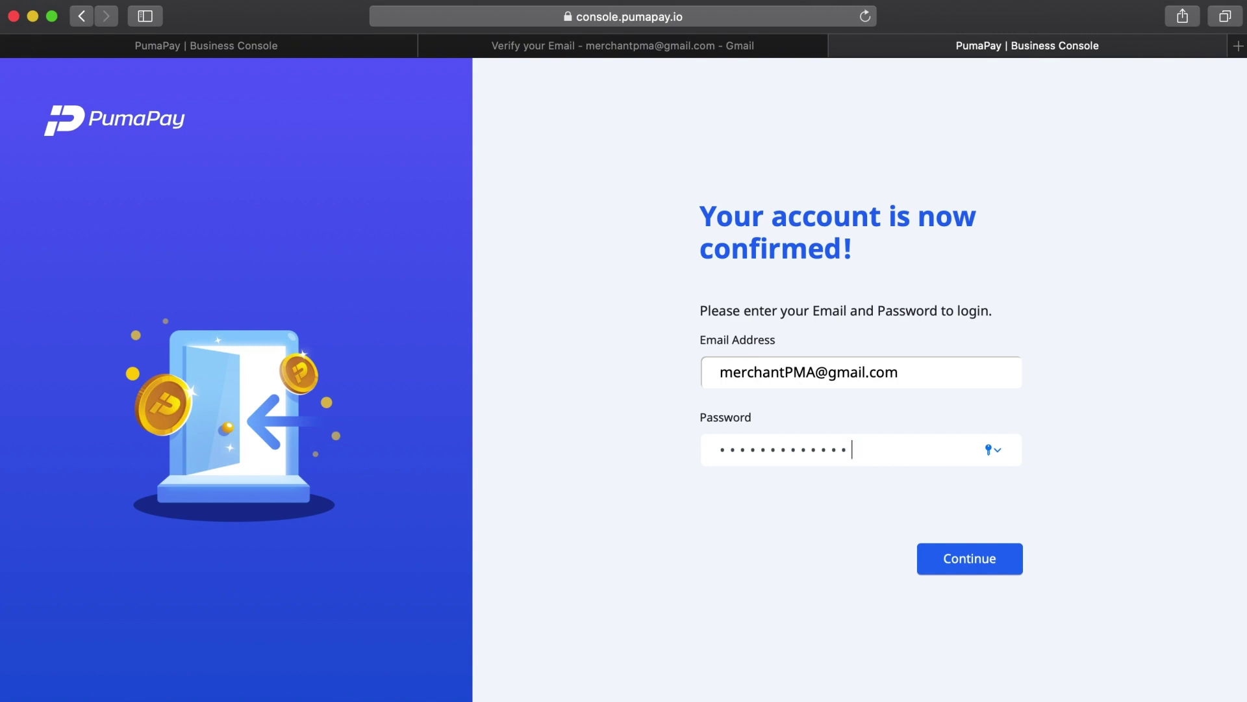
click(997, 563)
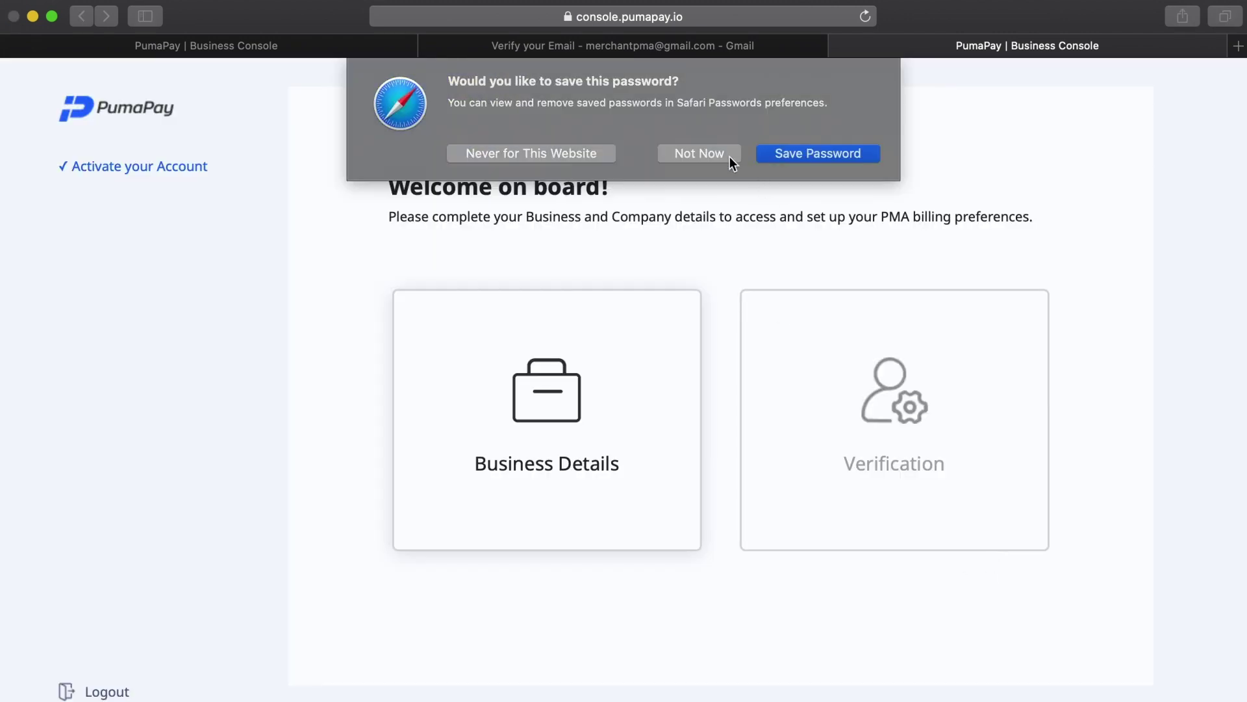
click(699, 154)
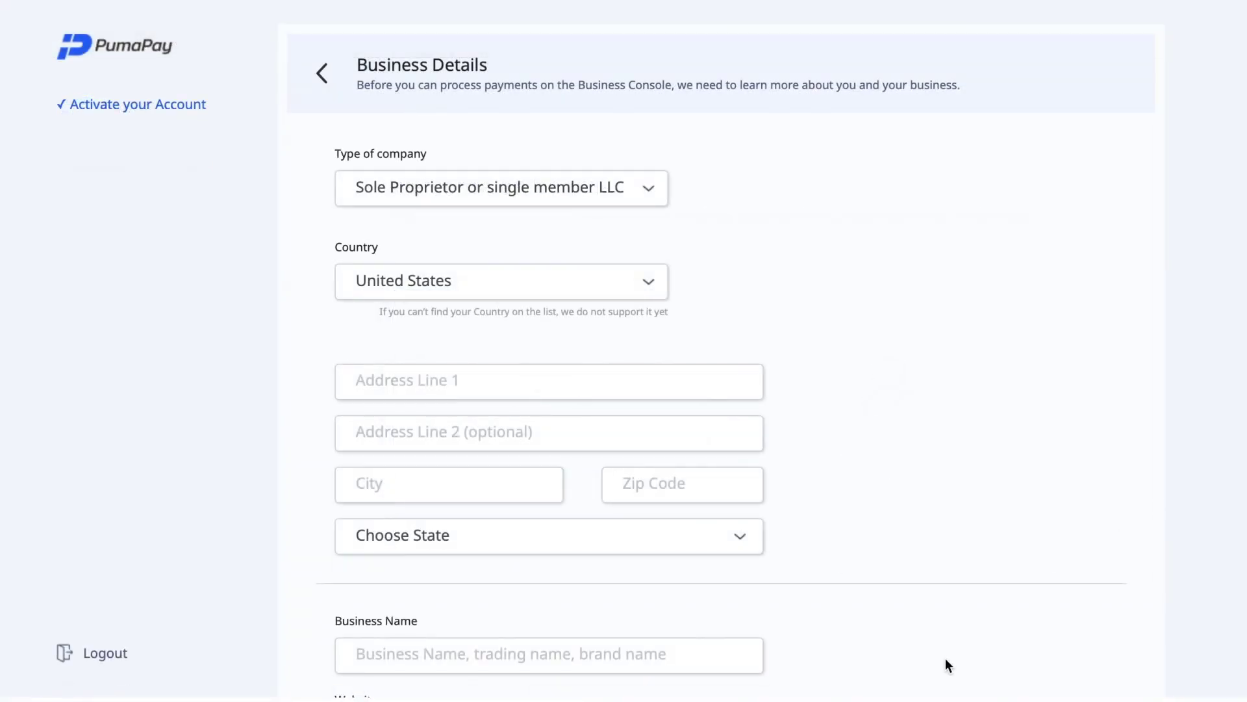
Scroll through the empty Business Details form to Submit and back, then expand the company type list
scroll(945, 658, down, 5)
scroll(946, 657, down, 7)
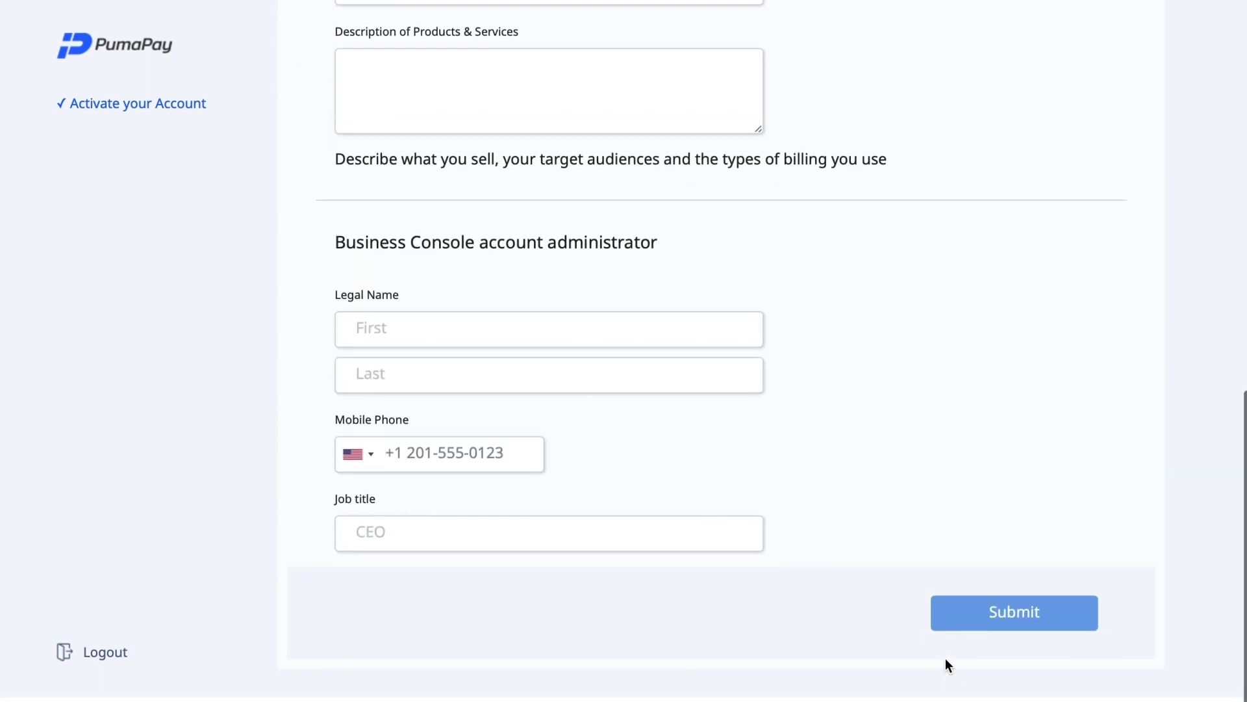
scroll(885, 417, up, 6)
scroll(886, 417, up, 7)
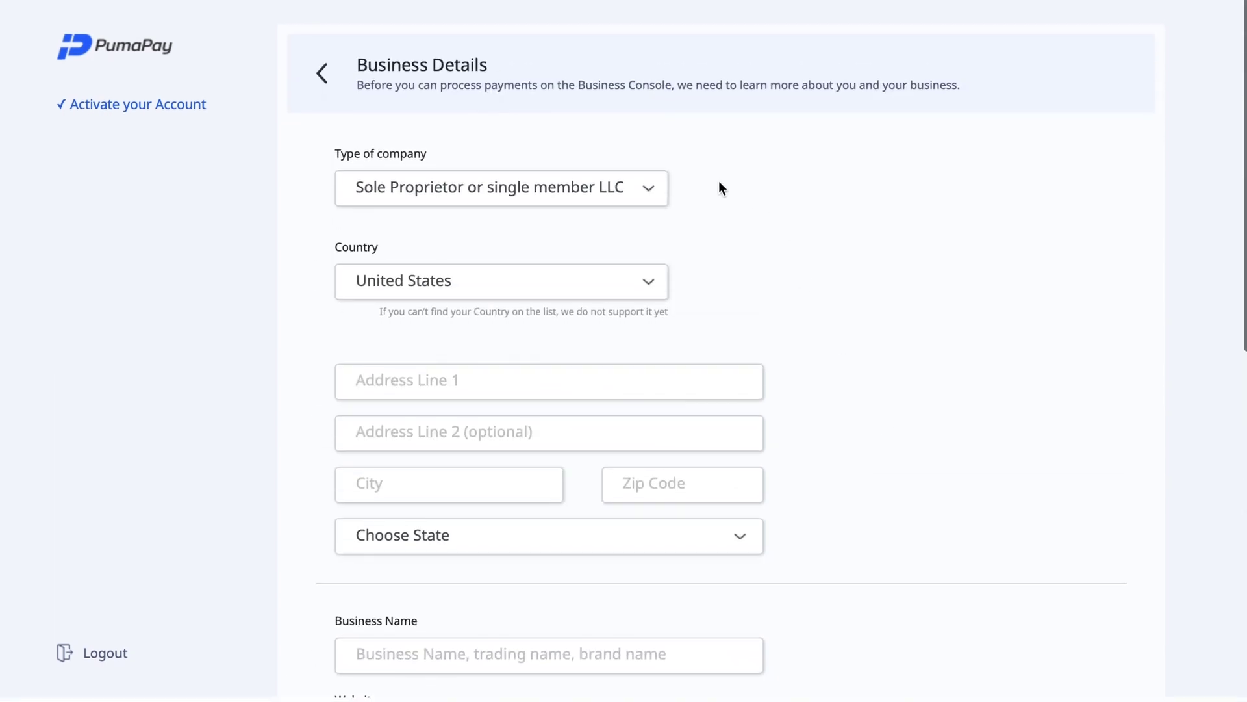
click(646, 193)
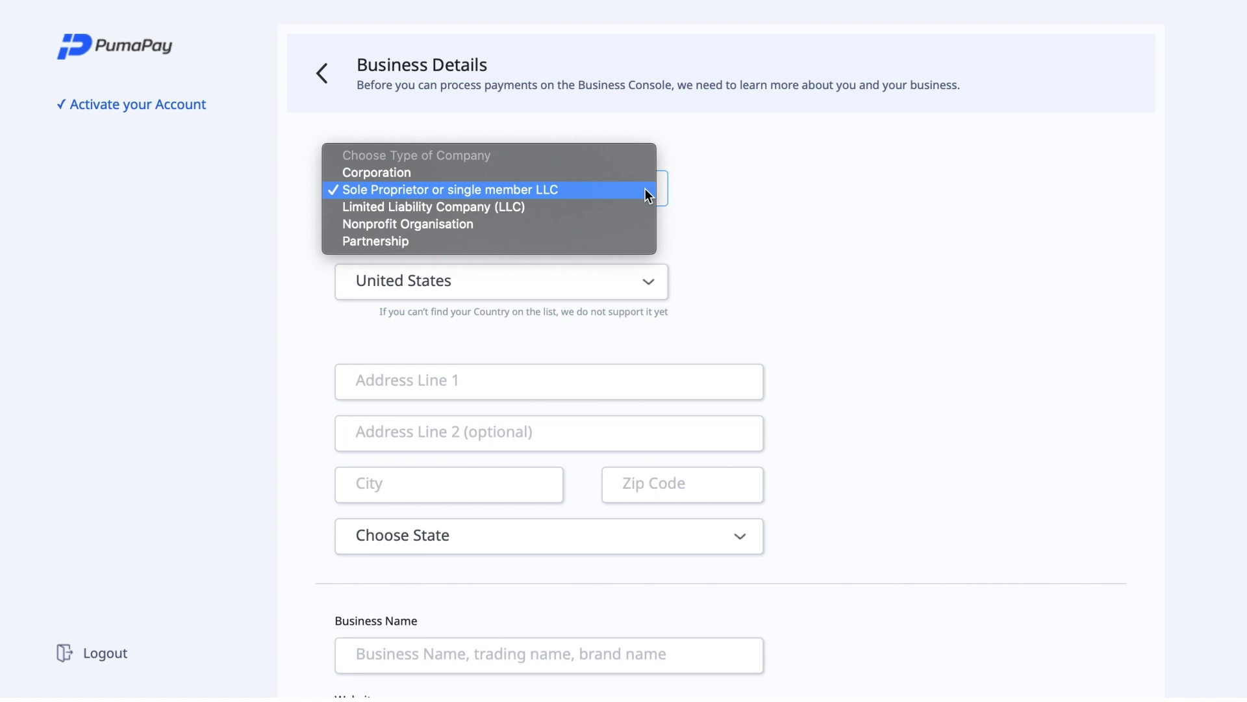
Keep Sole Proprietor or single member LLC as company type and set country to United Kingdom
click(573, 190)
click(584, 278)
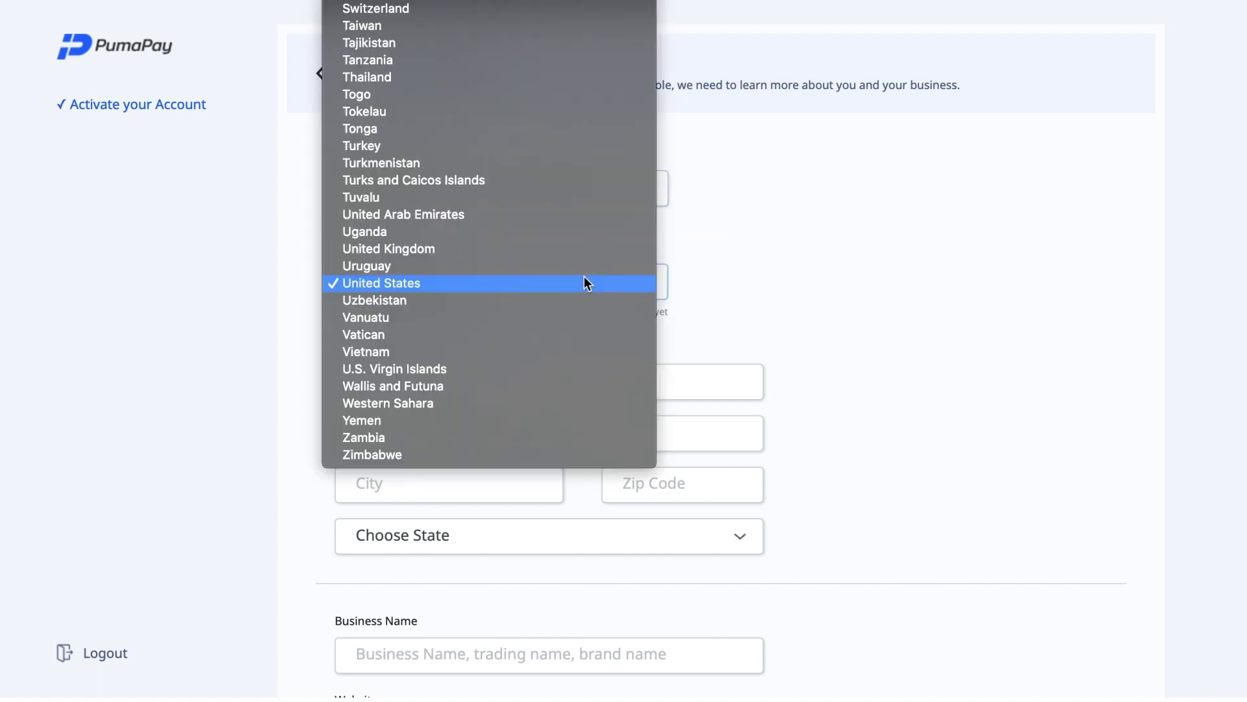
click(521, 247)
Fill in the business's street address, city, postcode and region
click(501, 376)
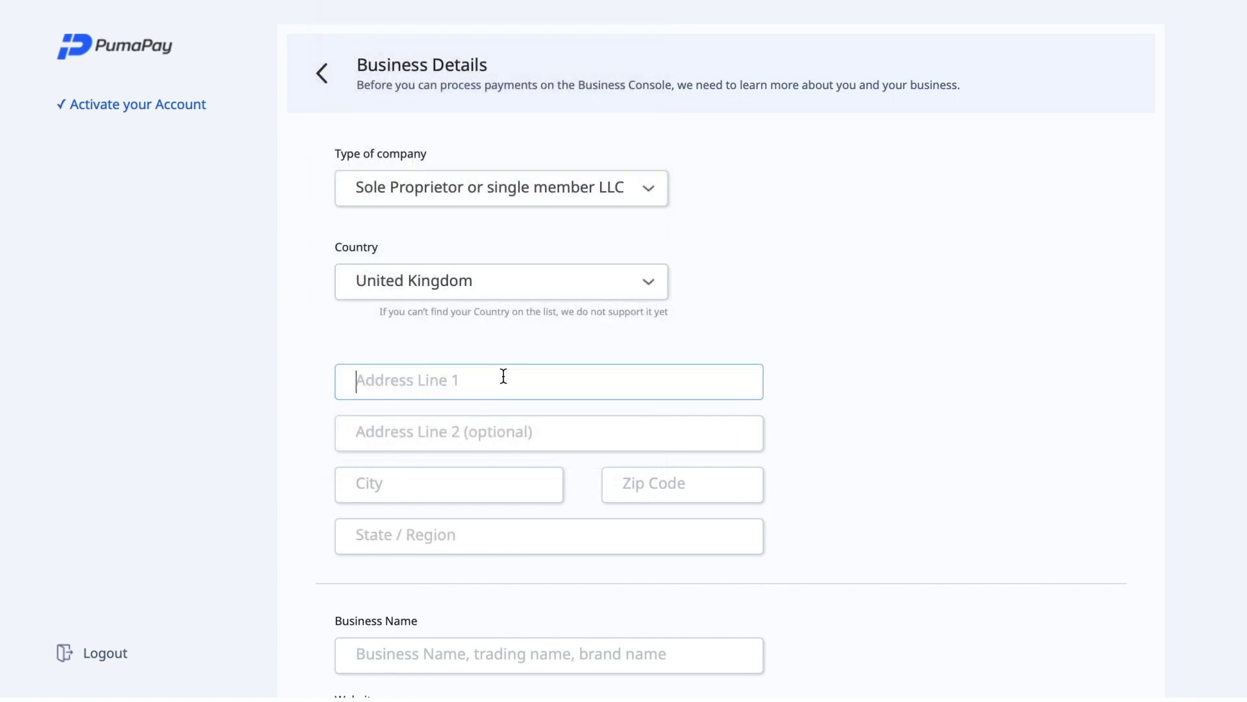
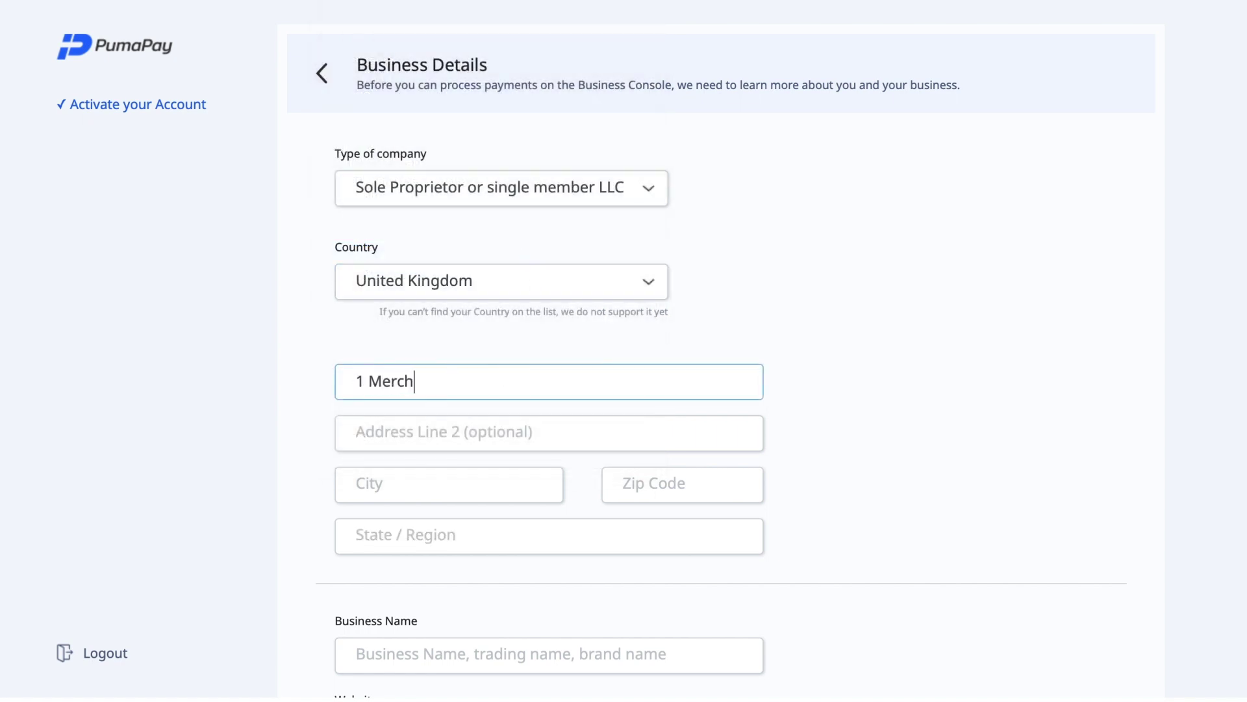
click(364, 484)
text(Manchester)
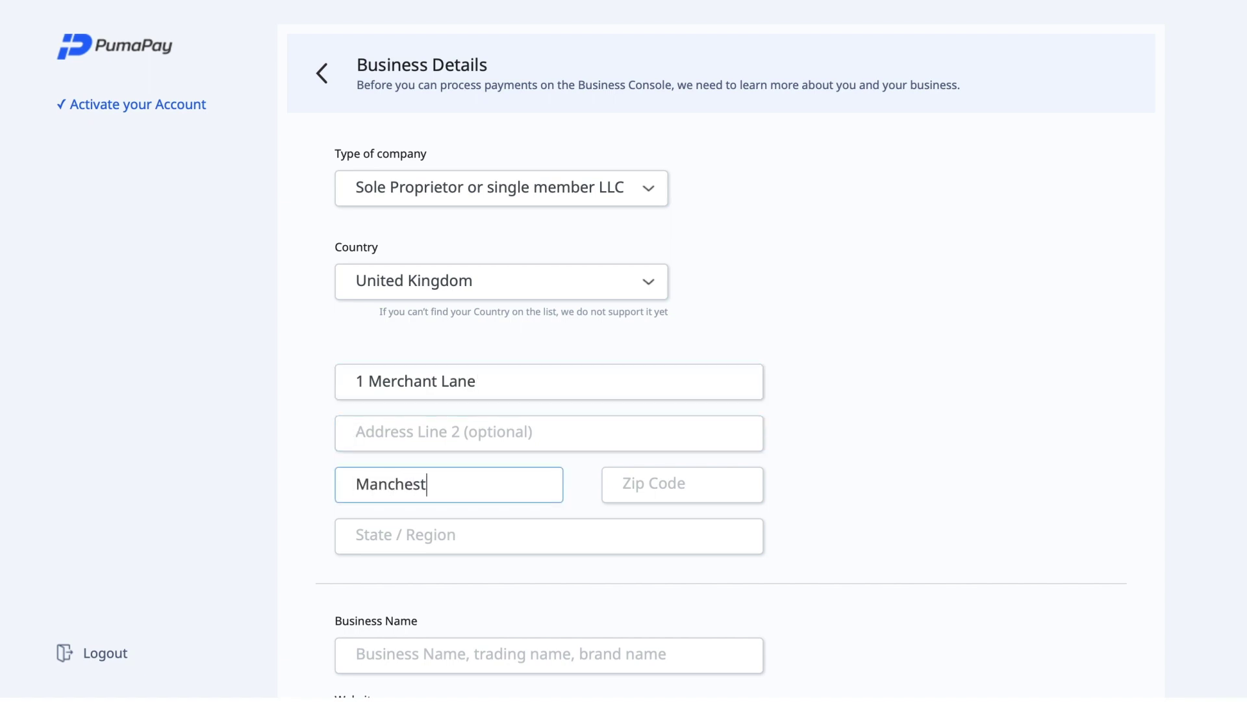
click(682, 484)
text(SK8 76H)
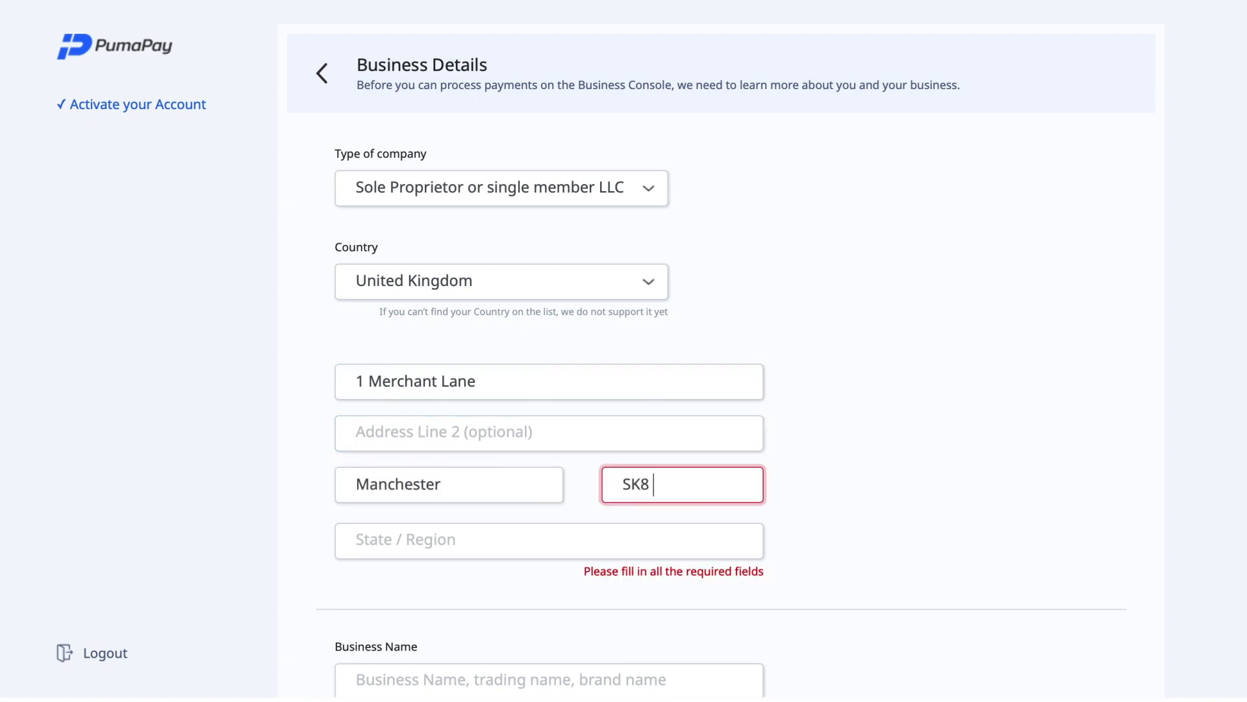
click(364, 536)
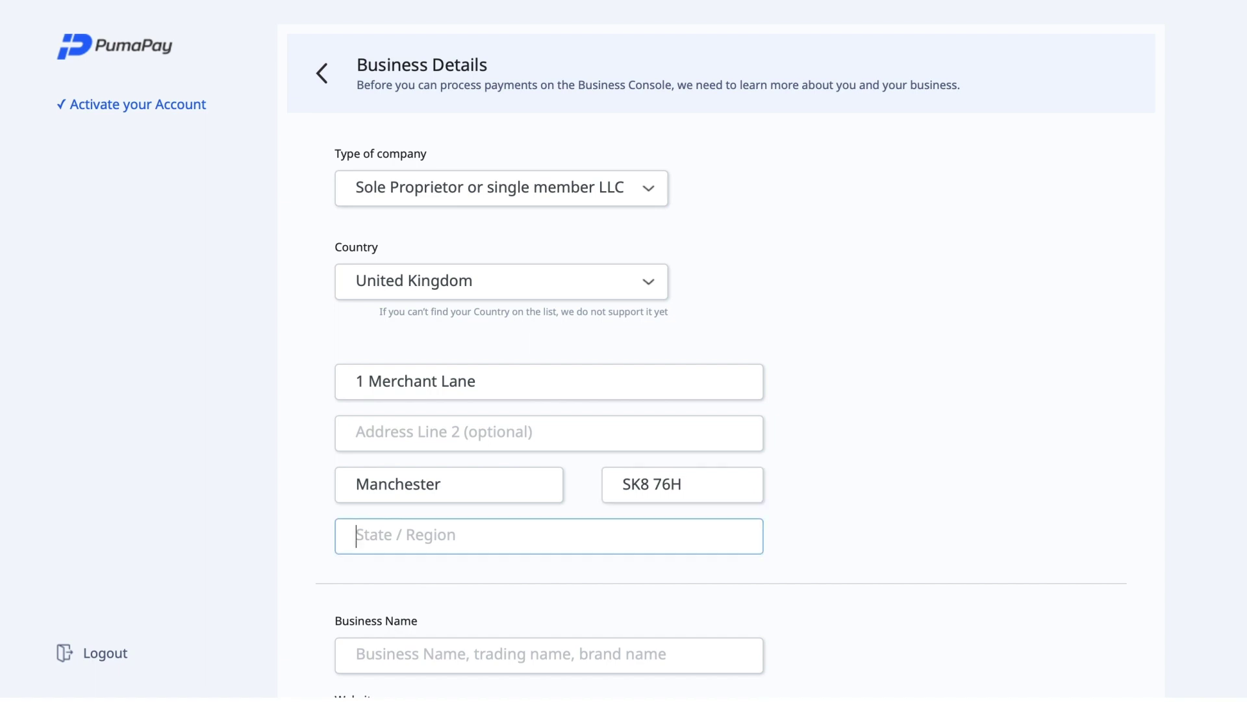
text(Leedchester)
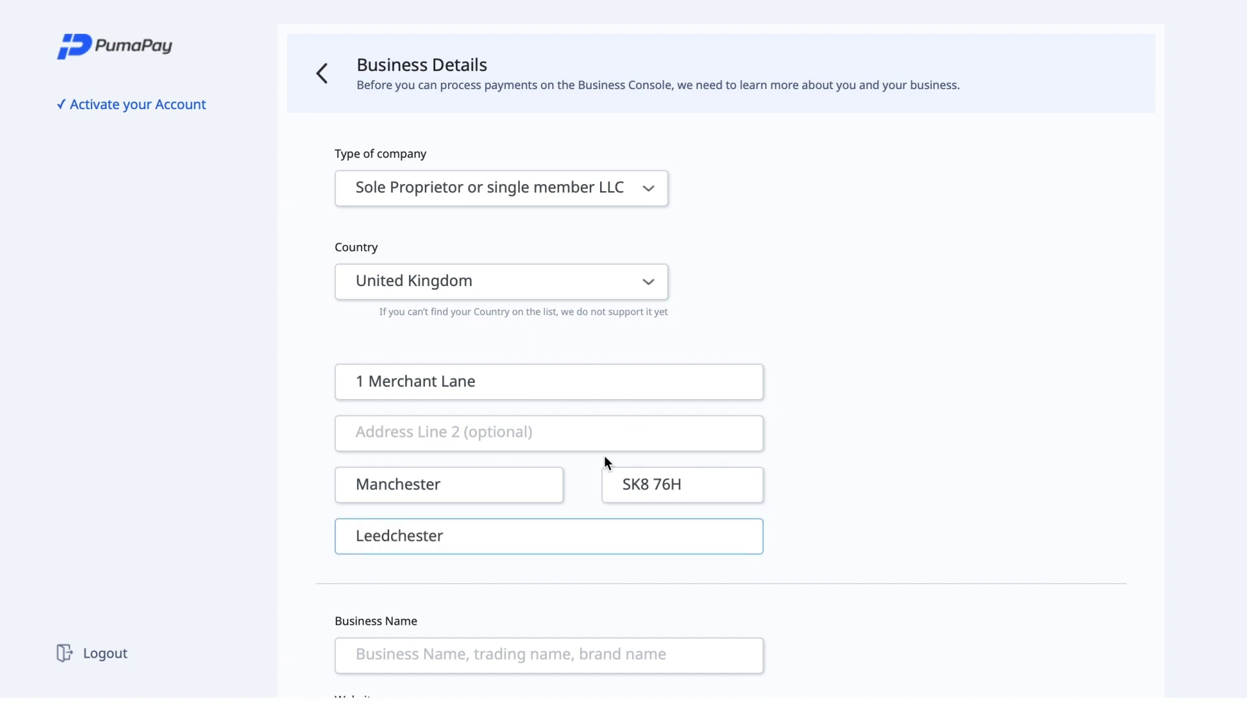
scroll(604, 462, down, 5)
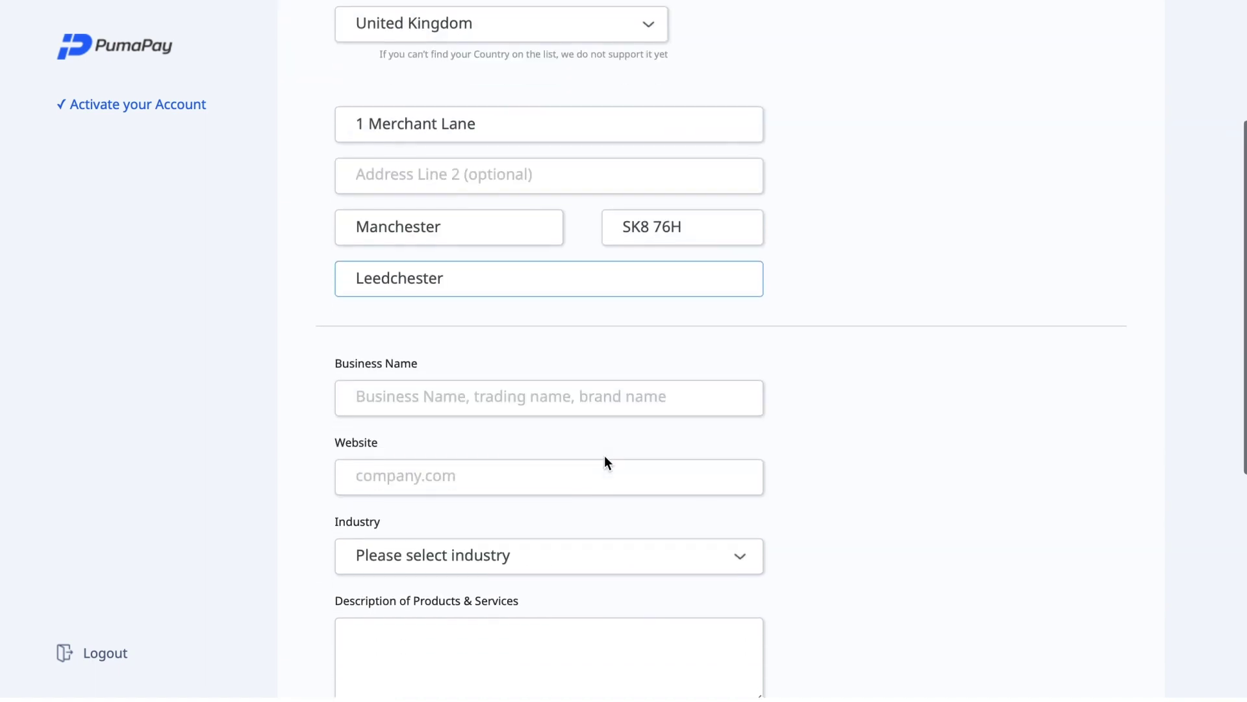
Enter PumaTV as business name and pumatv.com as website
click(522, 301)
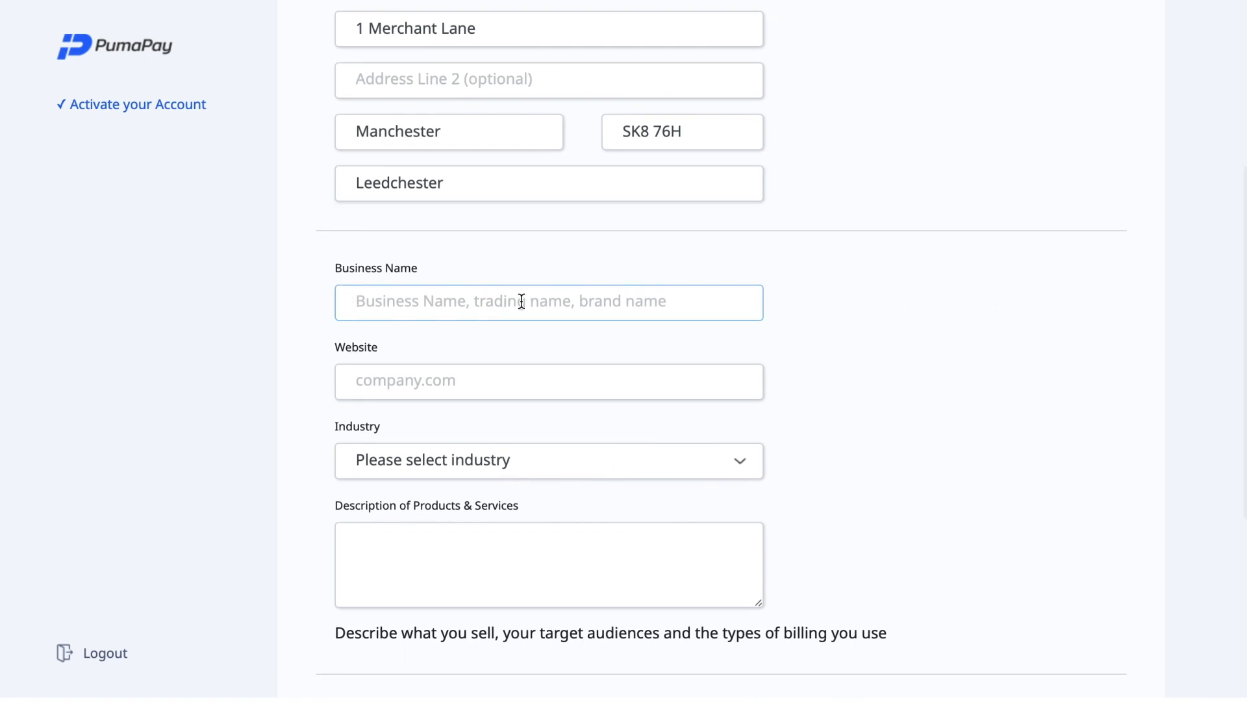
text(PumaTV)
key(Tab)
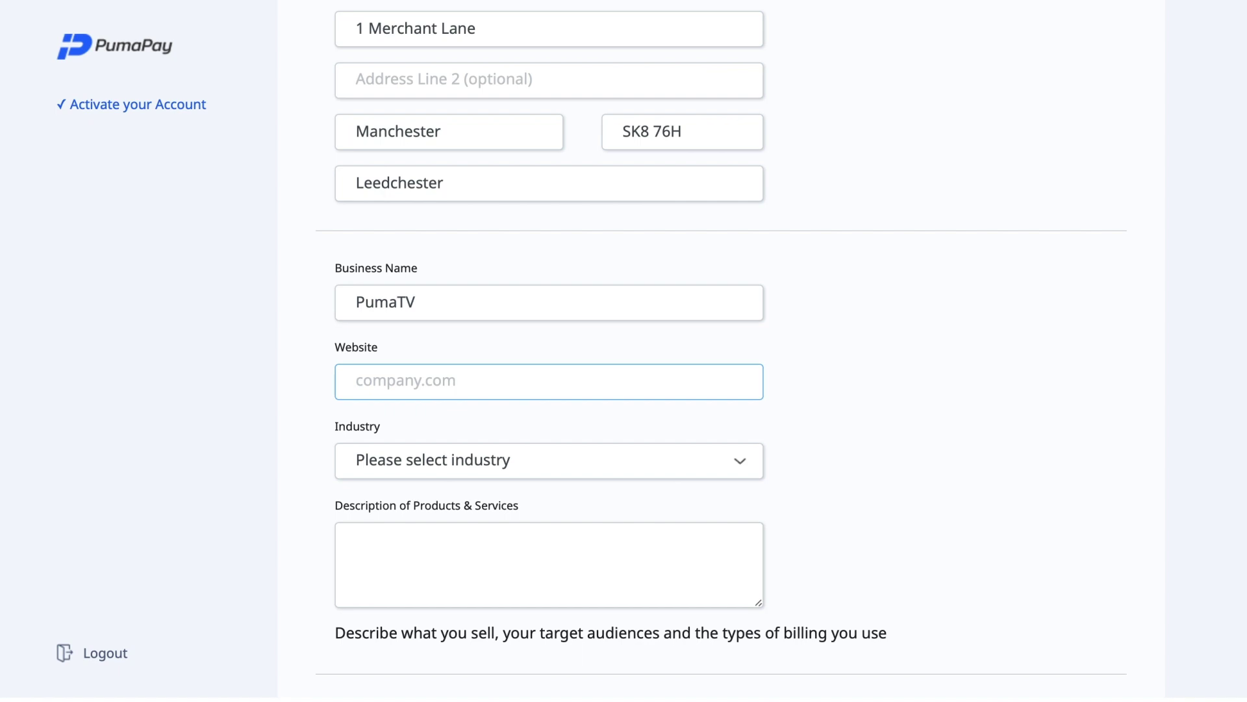
text(pumatv.com)
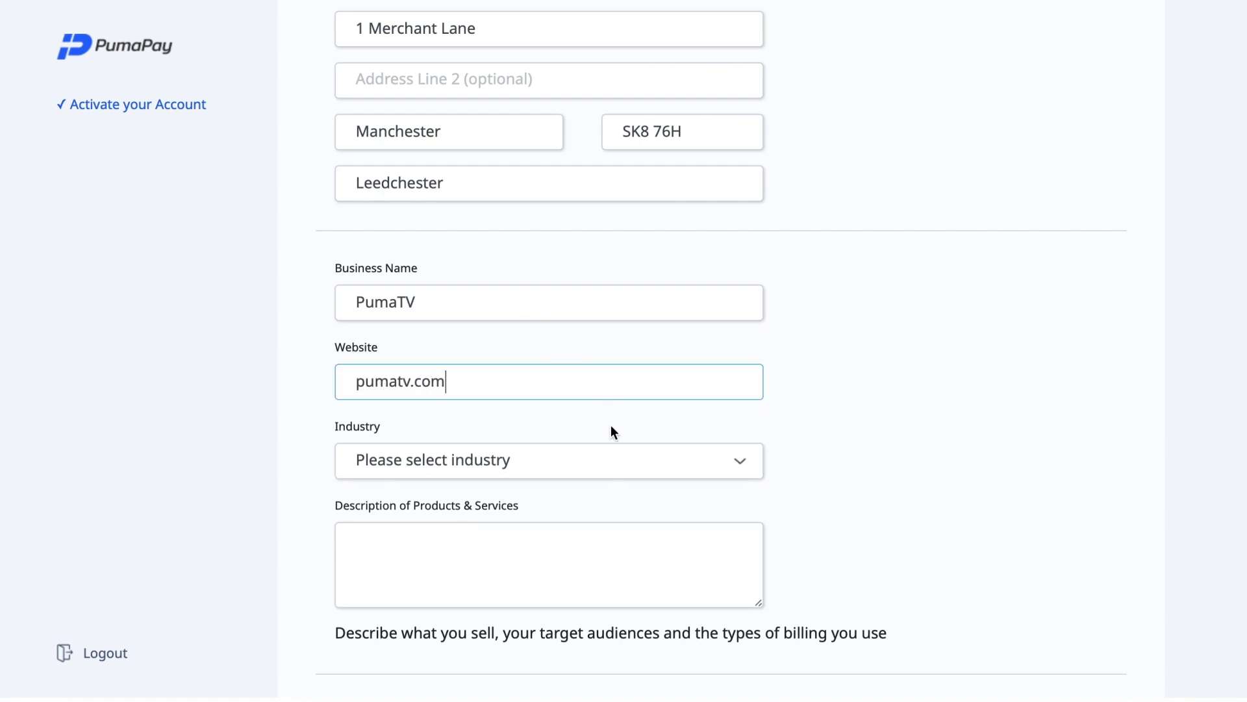
Choose Video as industry and describe PumaTV's educational material sold on single and recurring billing
scroll(614, 442, down, 3)
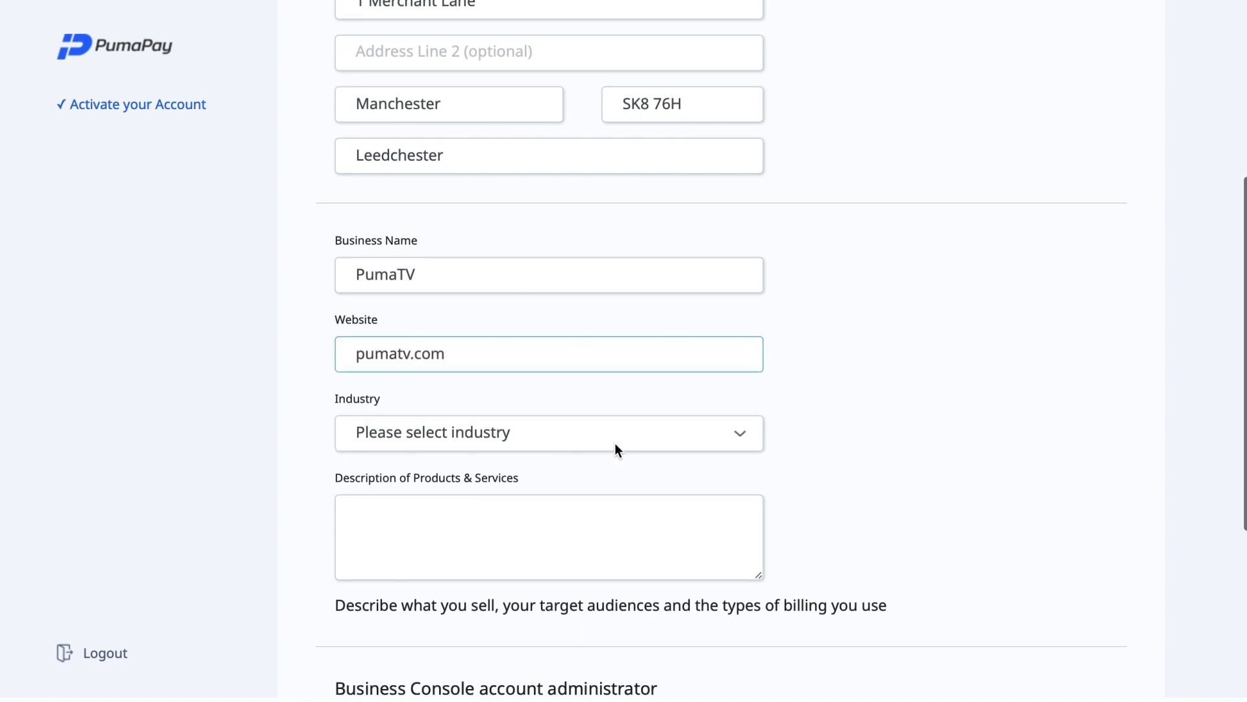
click(629, 340)
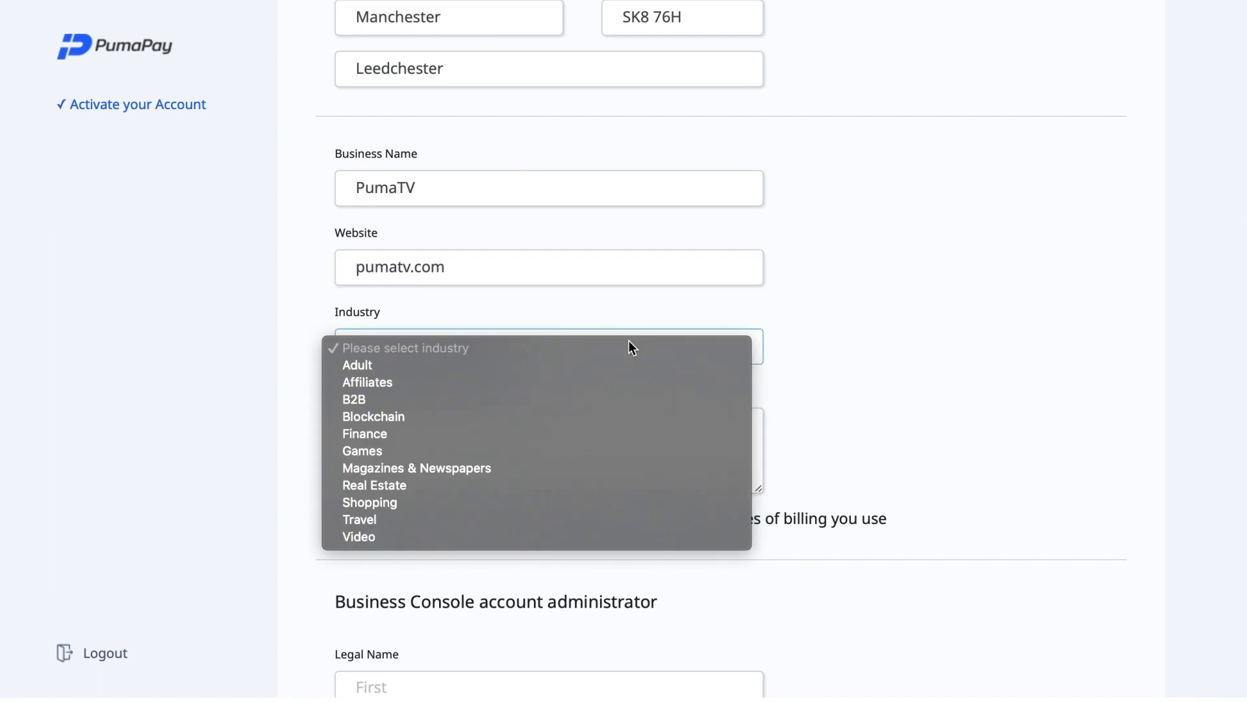
click(527, 536)
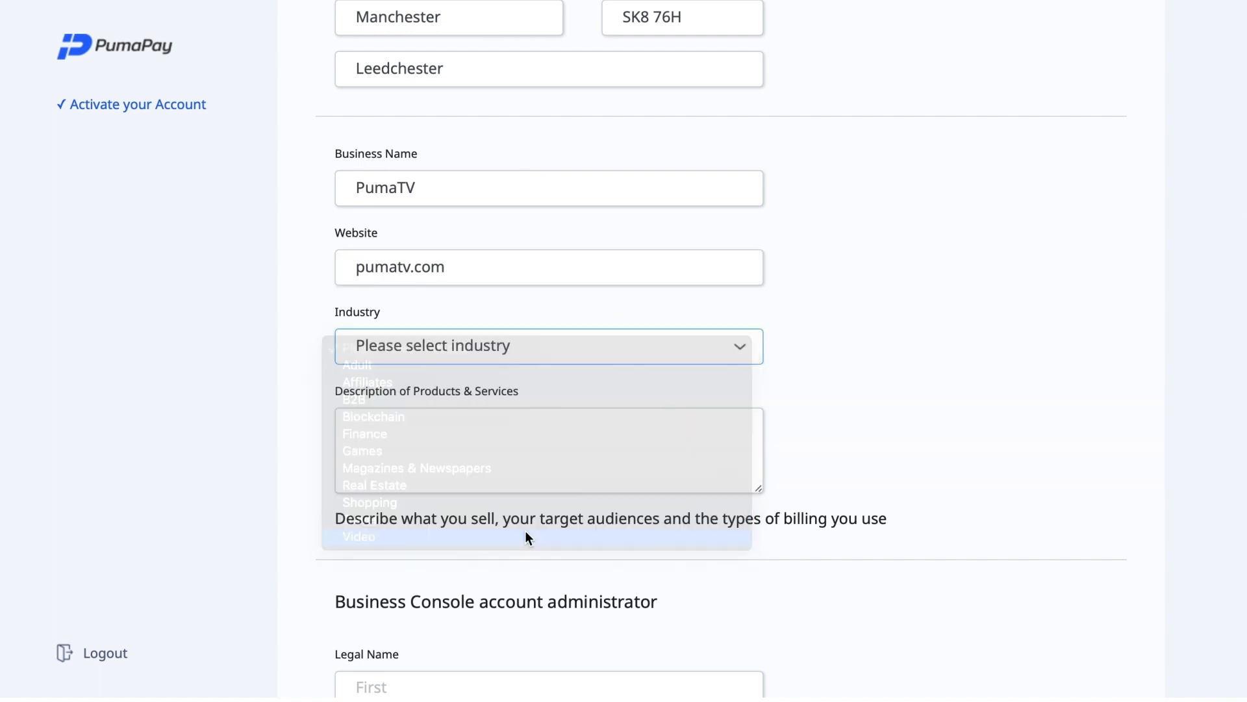
click(530, 431)
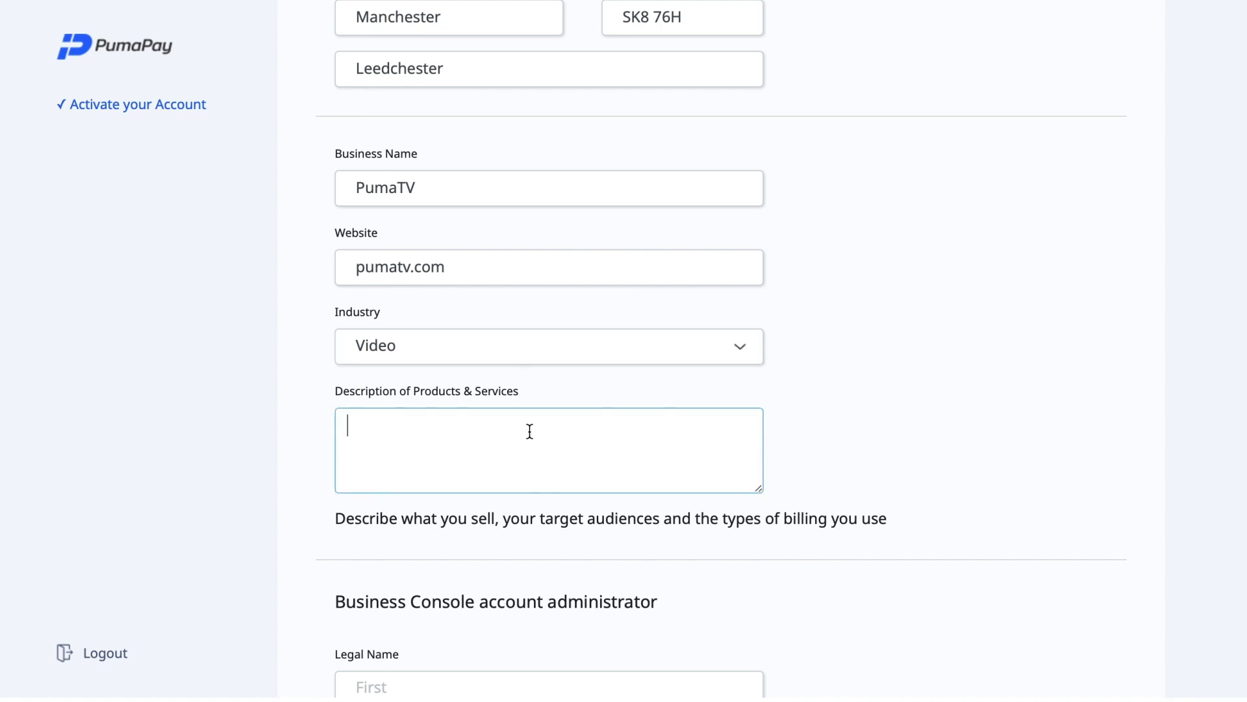
text(PumaTV sells educ)
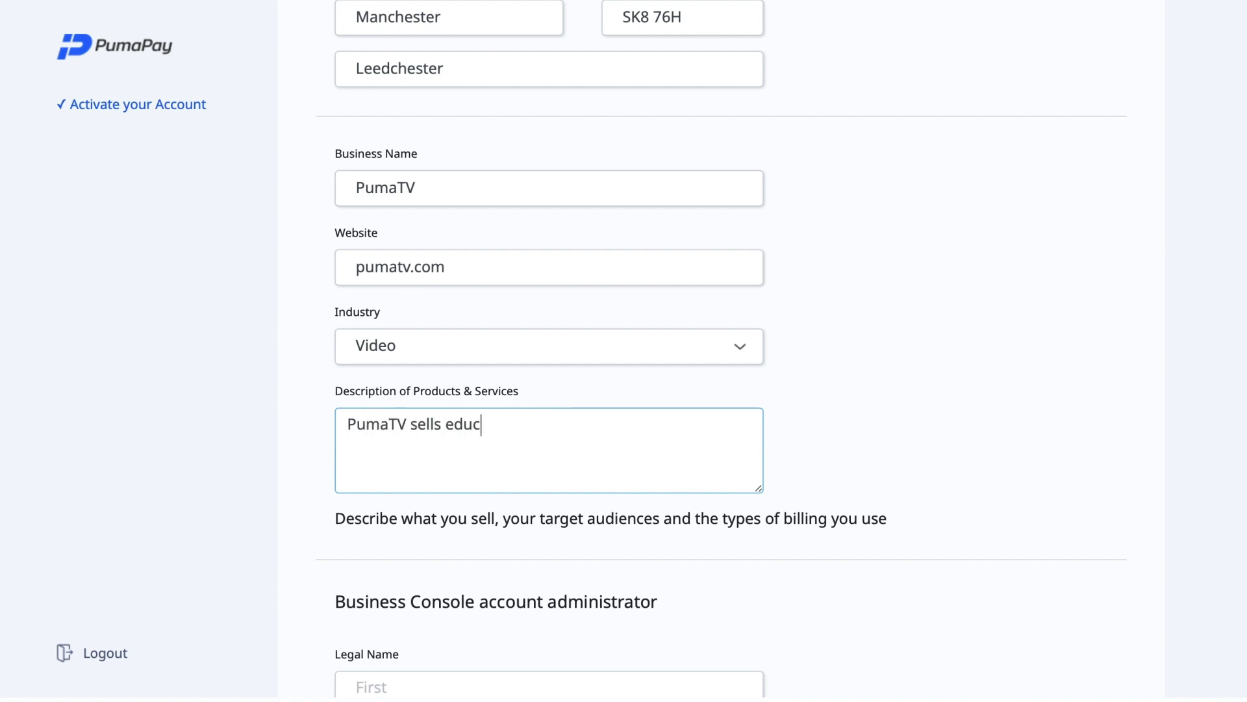
text(ational material)
text(bus)
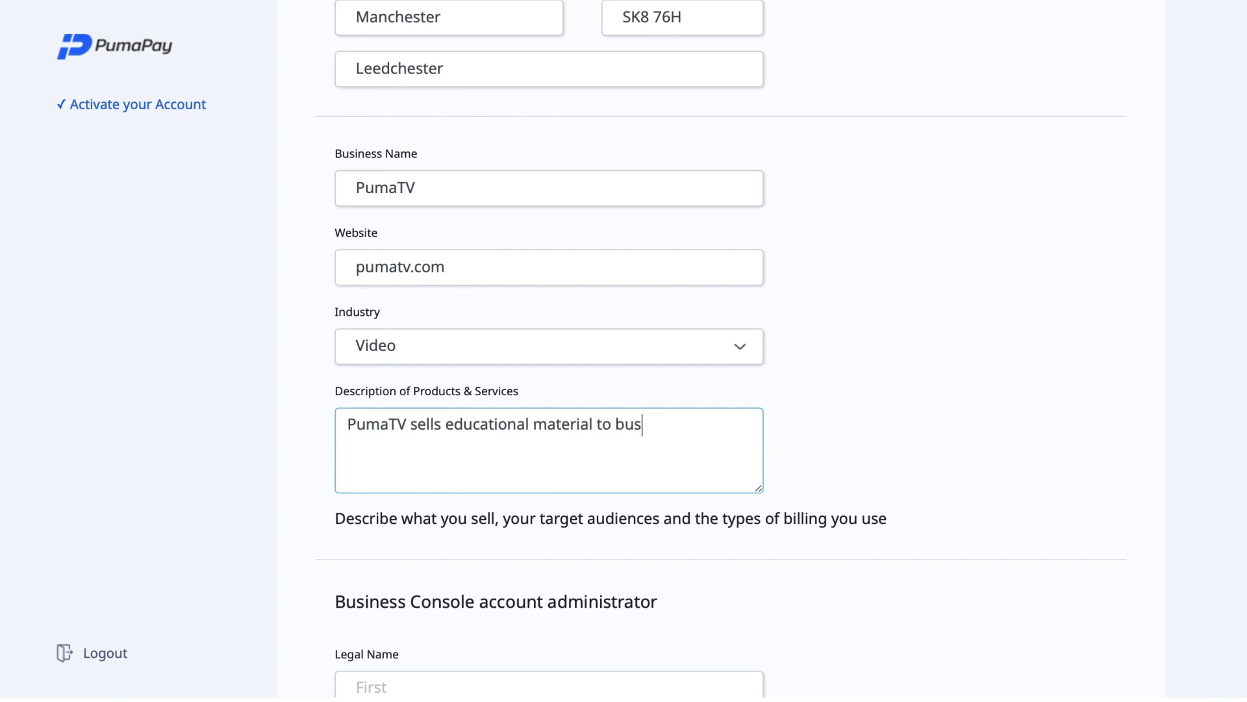
text(iness owners on a )
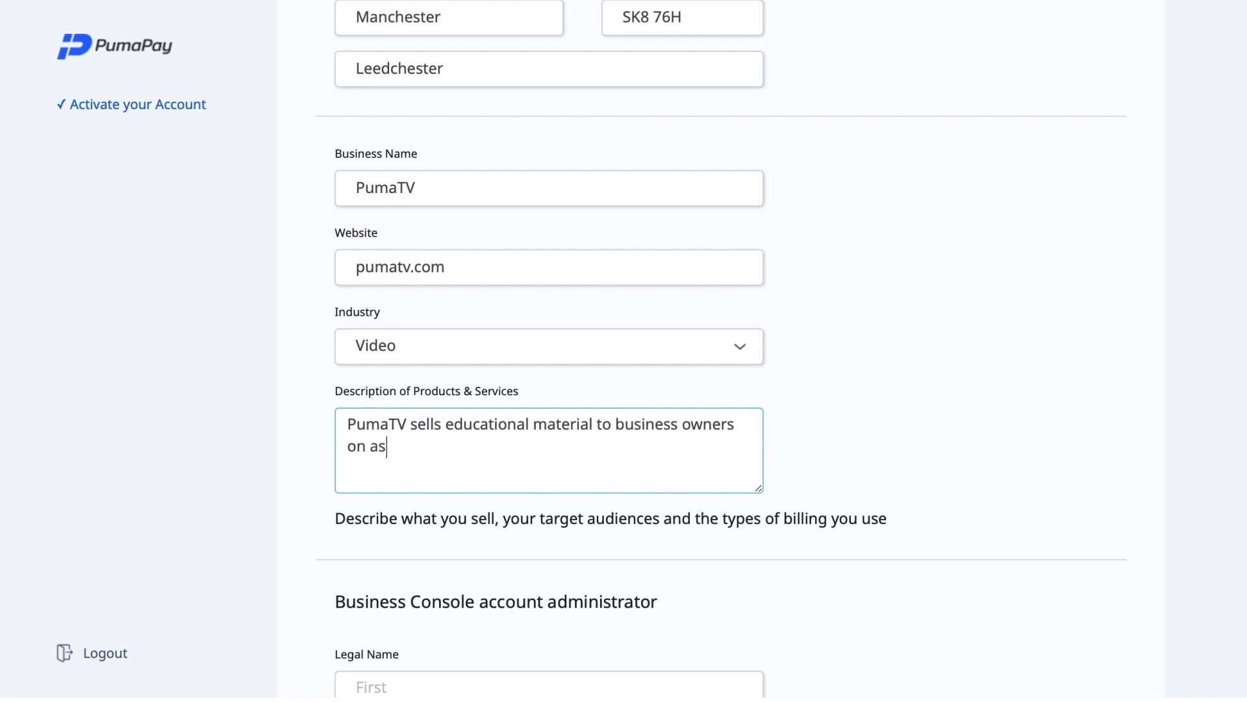
text(single and recurring billing bn)
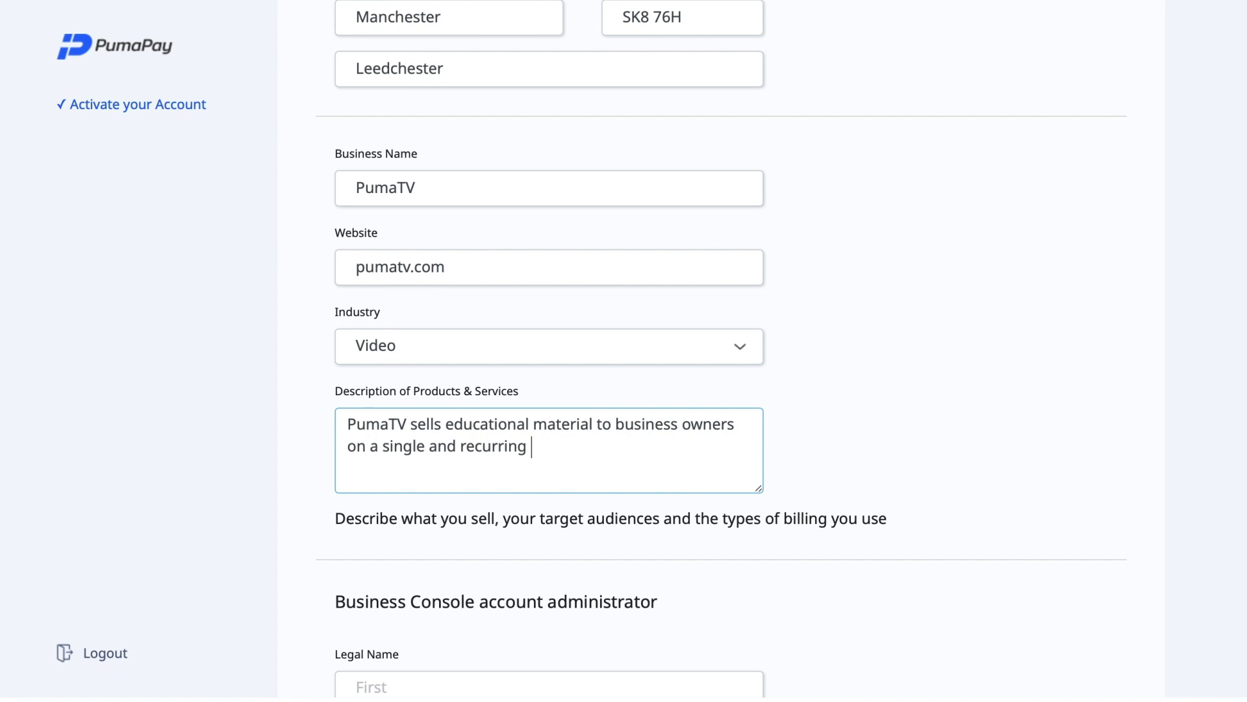
text(a)
key(BackSpace)
key(BackSpace)
text(asis.)
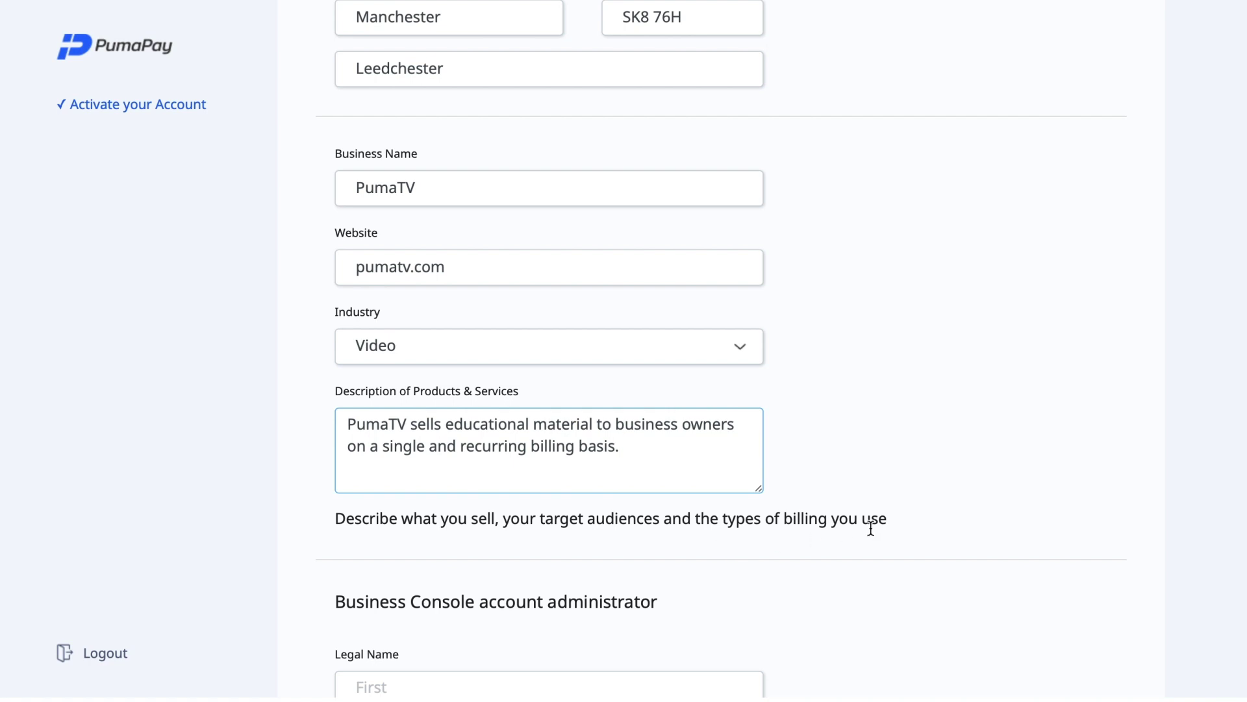
scroll(557, 479, down, 1)
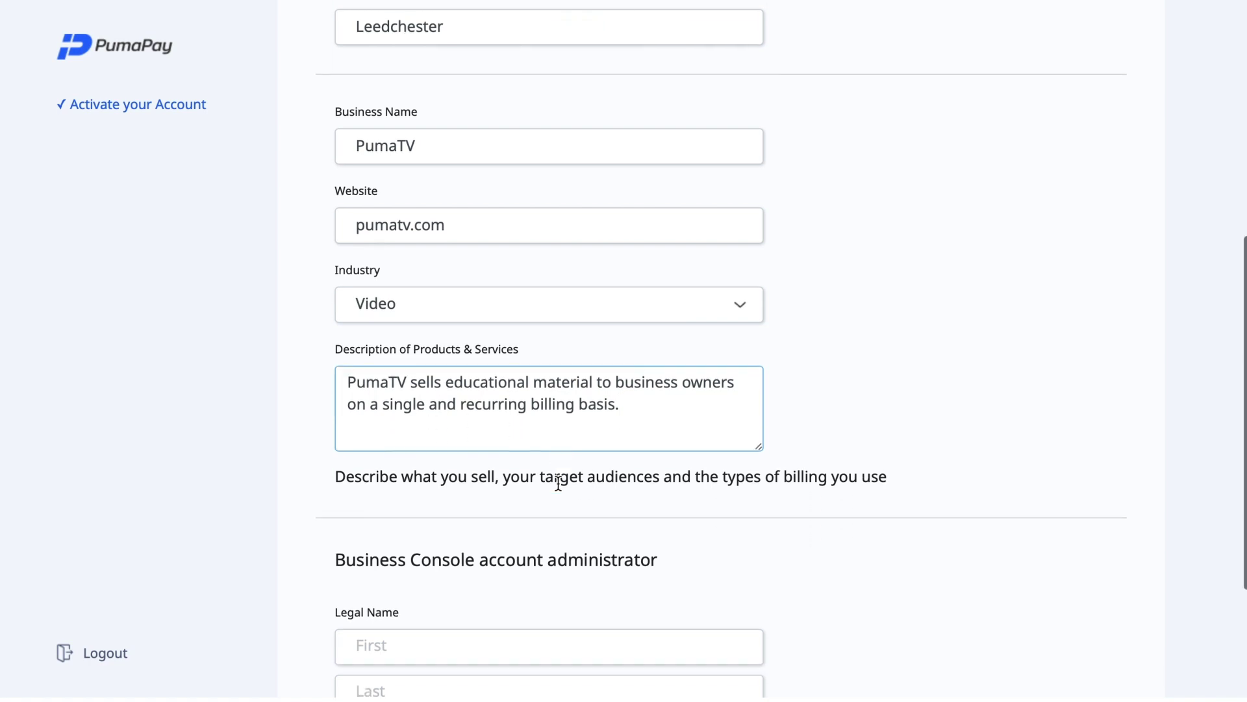
Enter the administrator's first and last name
scroll(558, 483, down, 5)
click(539, 403)
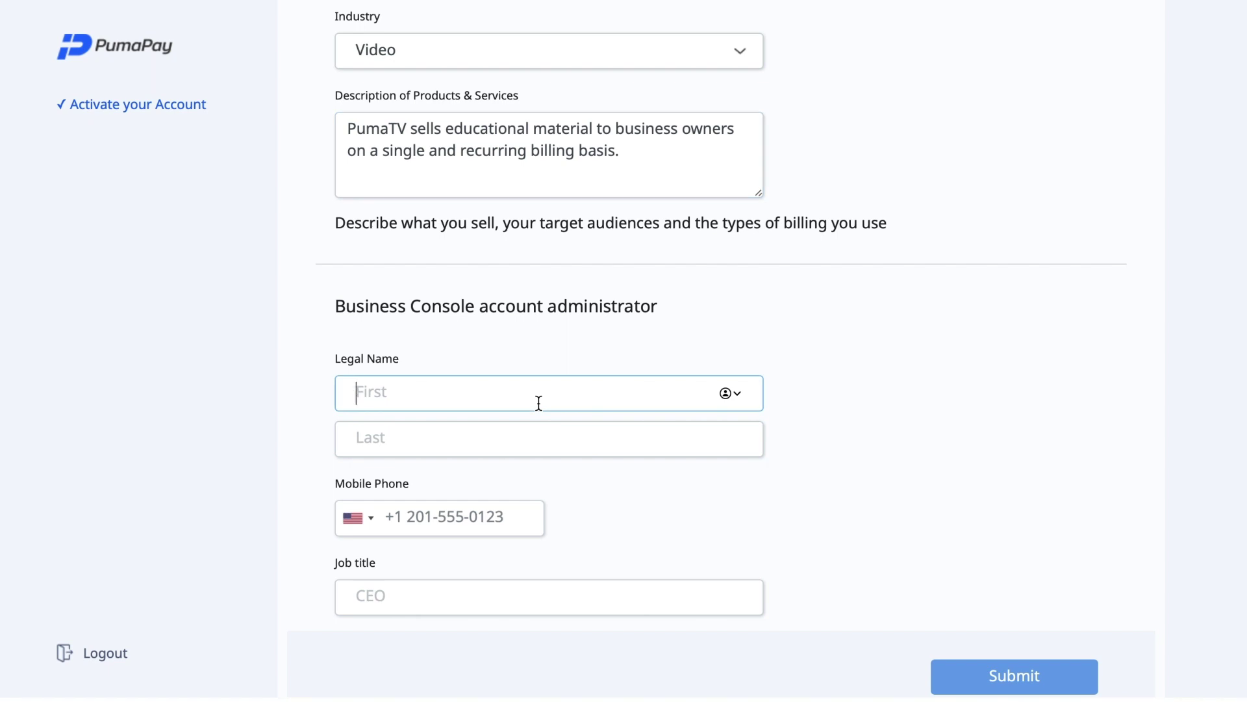
text(Jane)
key(Tab)
text(Blockchain)
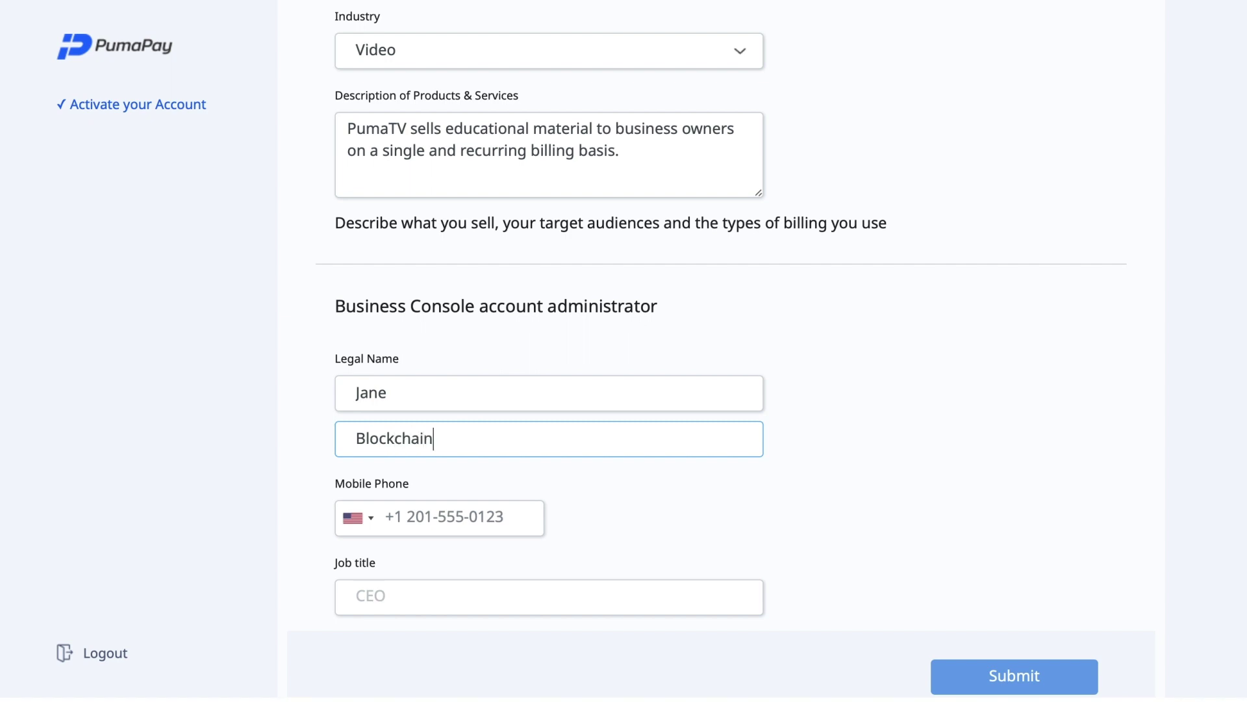
Add the administrator's United Kingdom mobile number and job title CEO, then submit the form
click(471, 525)
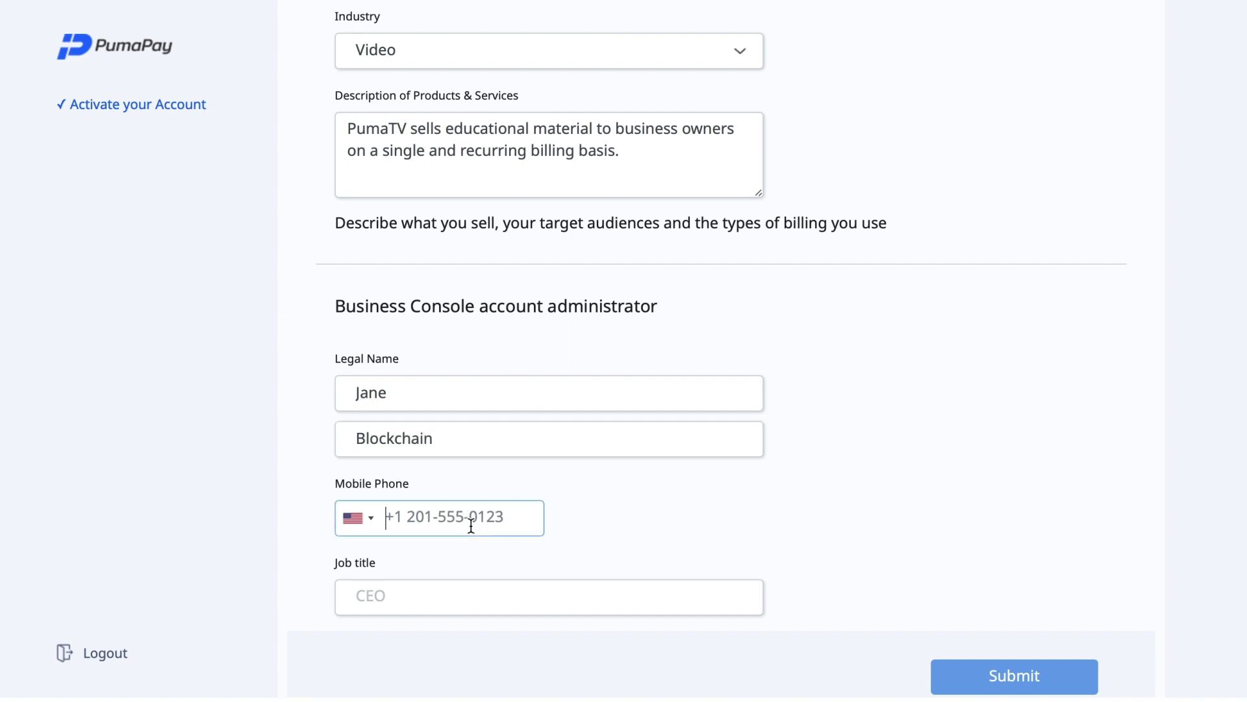
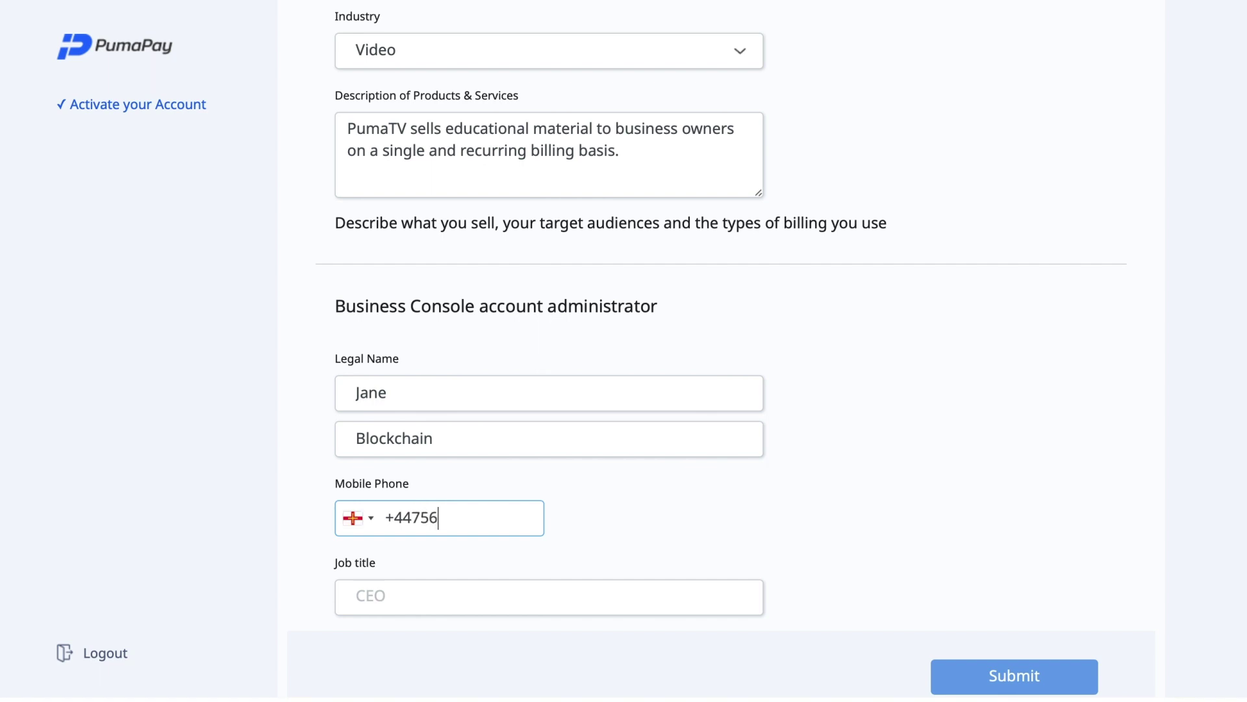
click(366, 520)
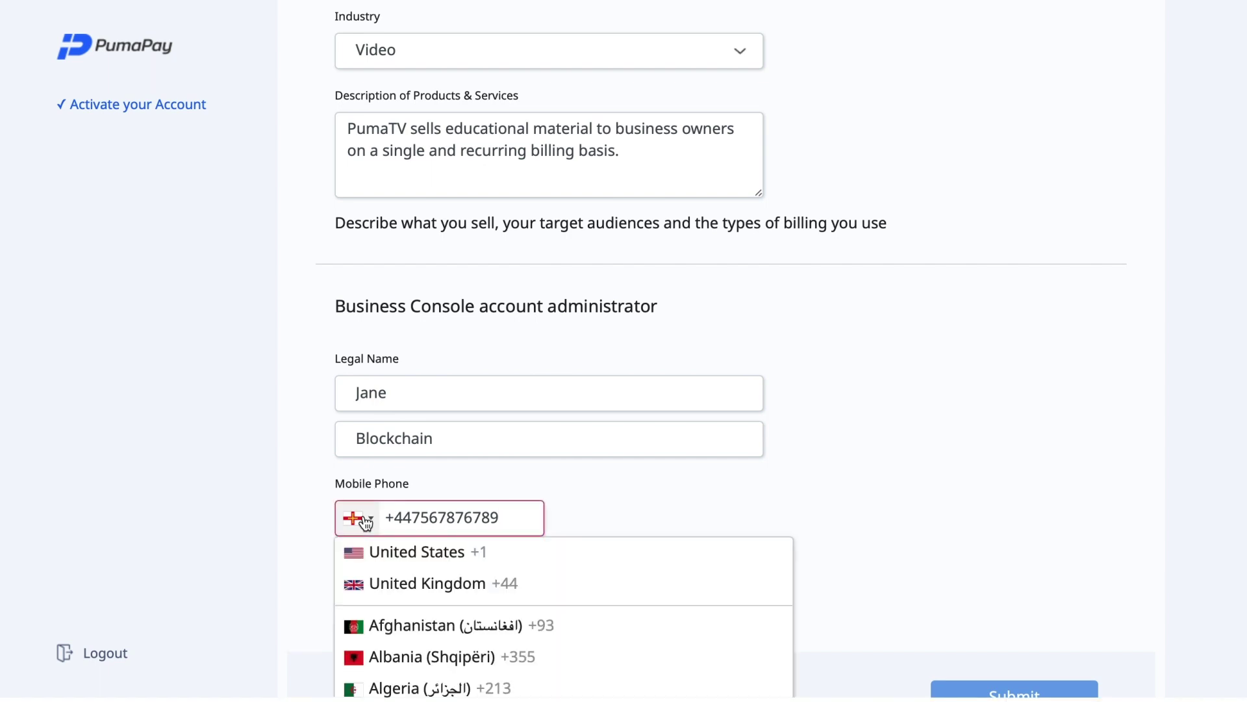
click(403, 585)
click(440, 599)
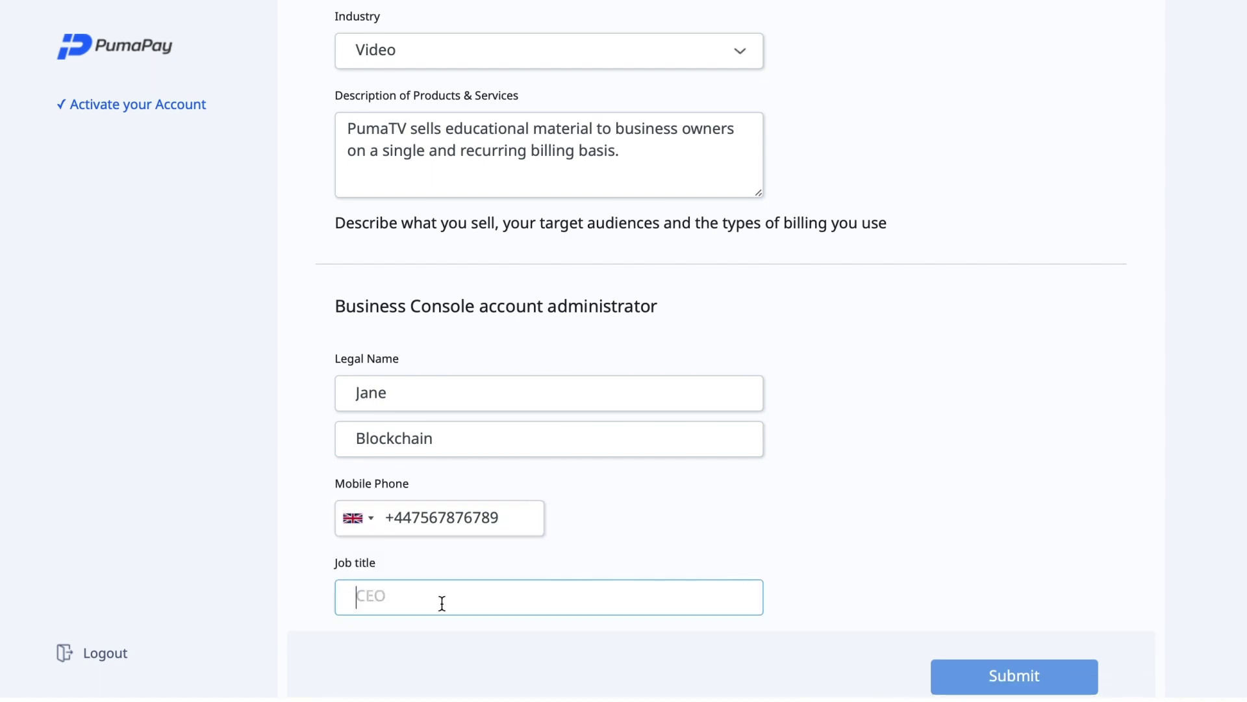
text(CEO)
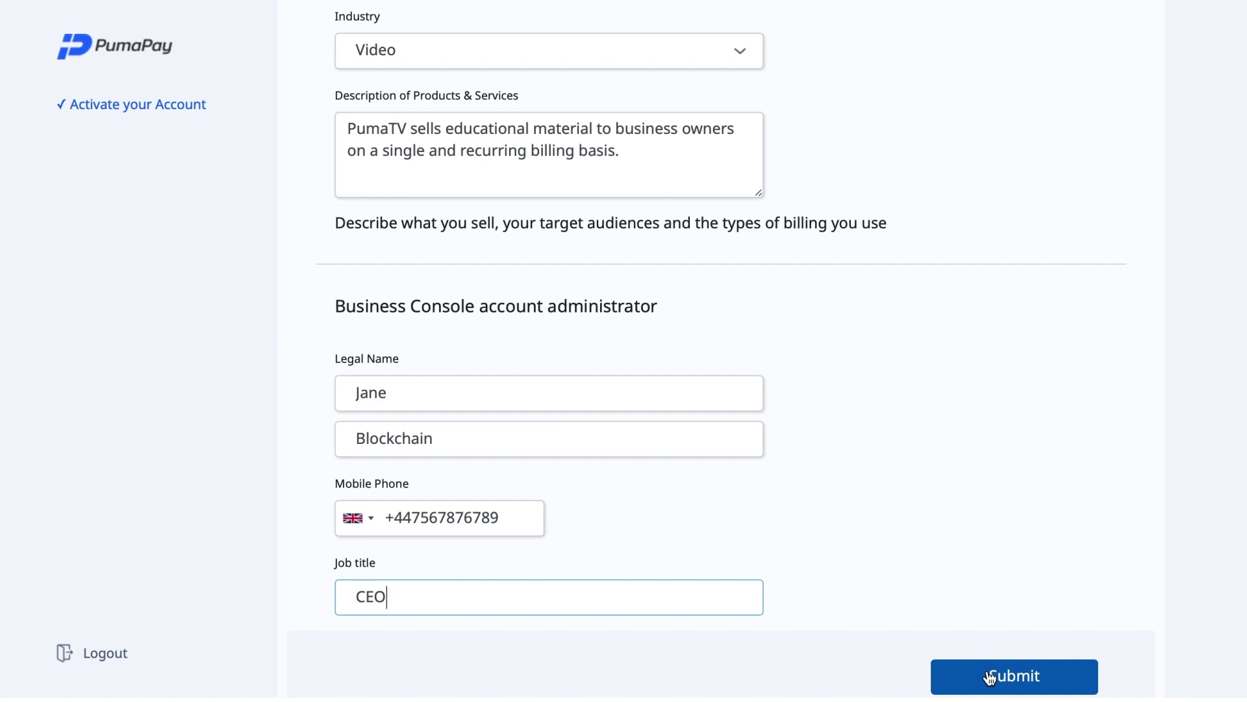
click(1031, 674)
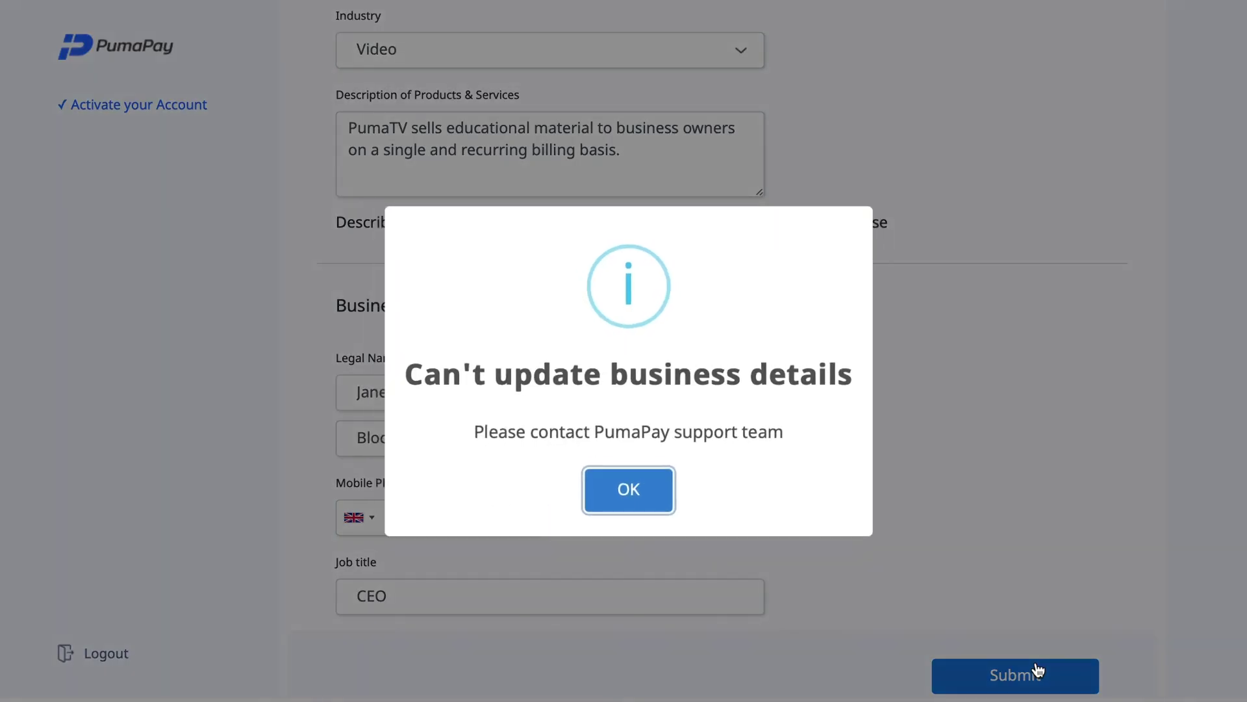
Dismiss the 'Can't update business details' error with OK and scroll back up the form
click(628, 495)
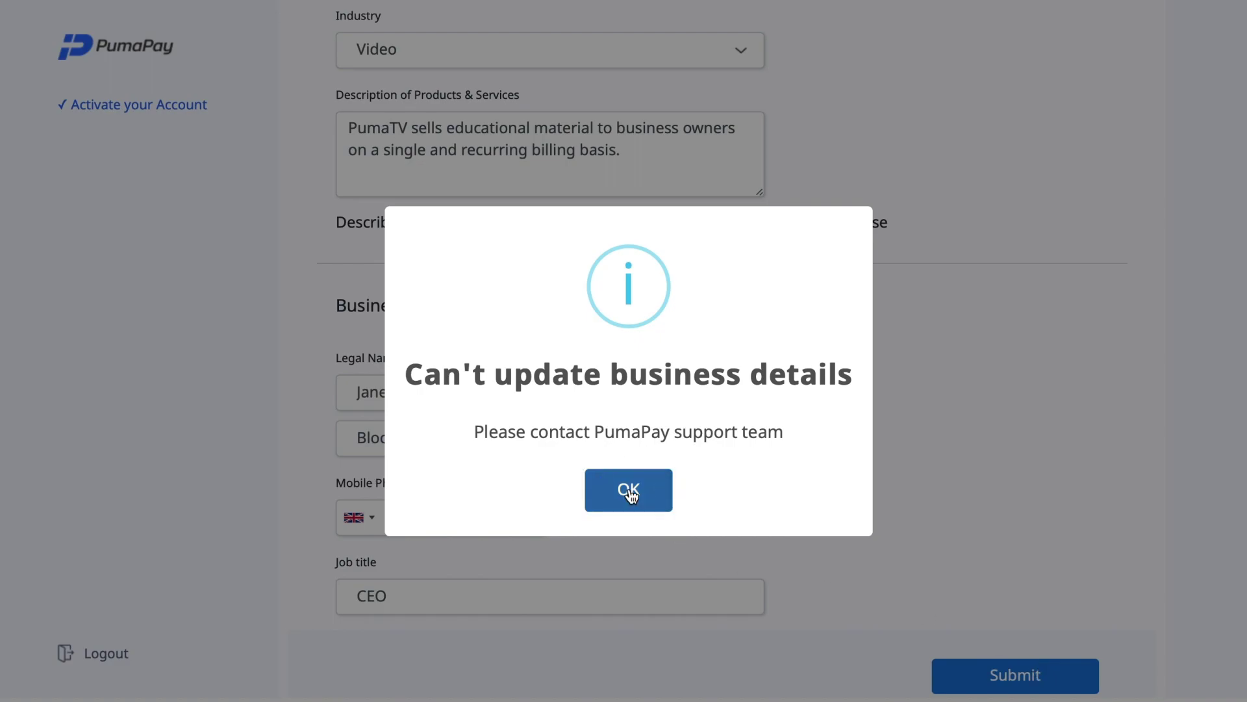
scroll(851, 406, up, 10)
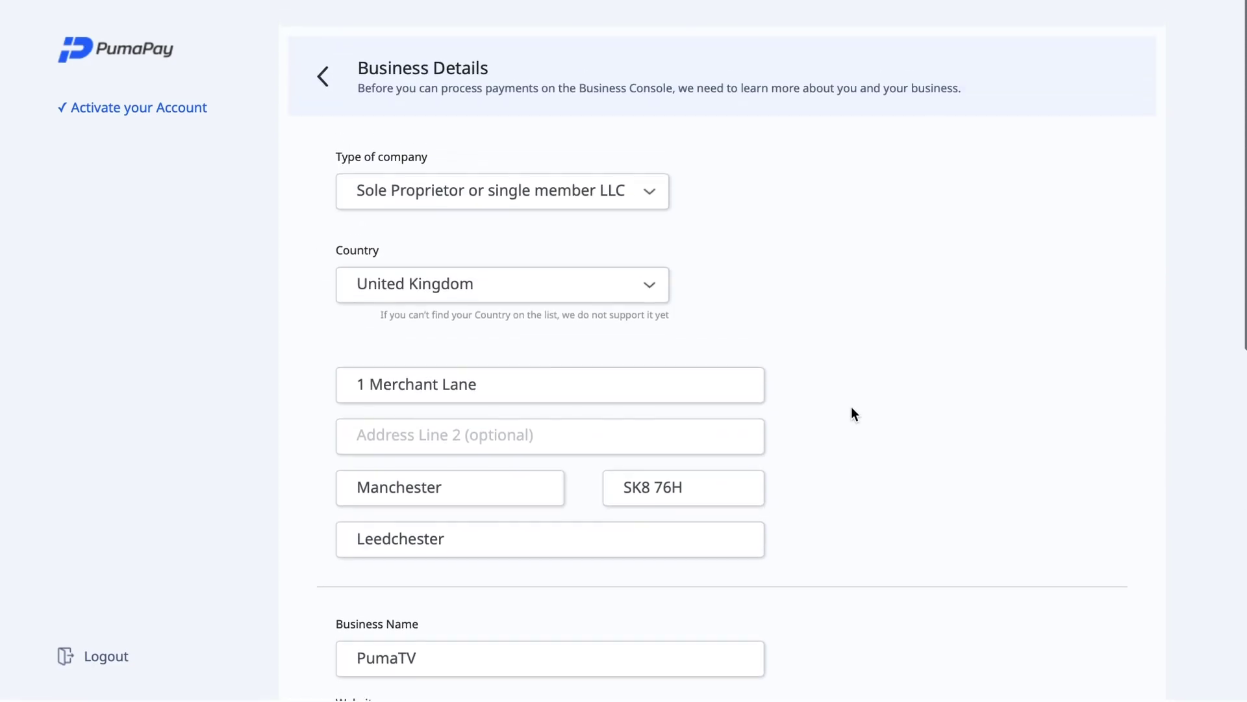
Delete the space from the postcode and resubmit the Business Details form
scroll(855, 414, down, 2)
scroll(852, 408, down, 3)
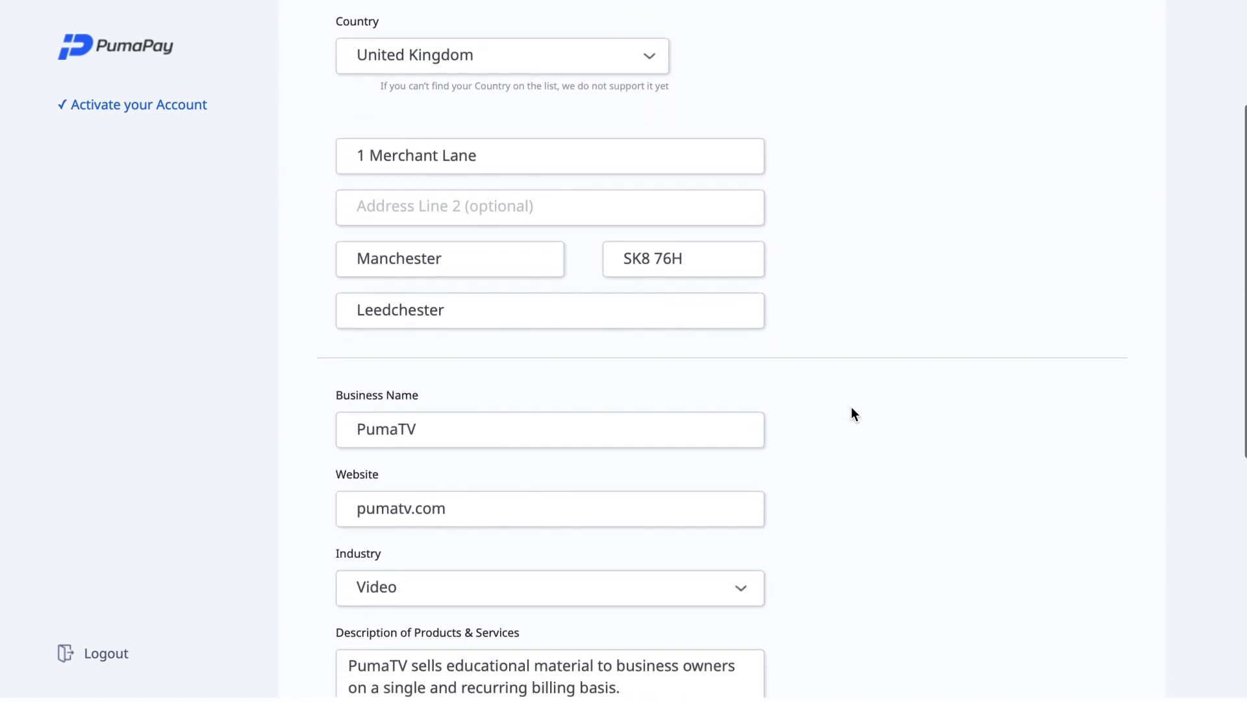
scroll(851, 407, down, 2)
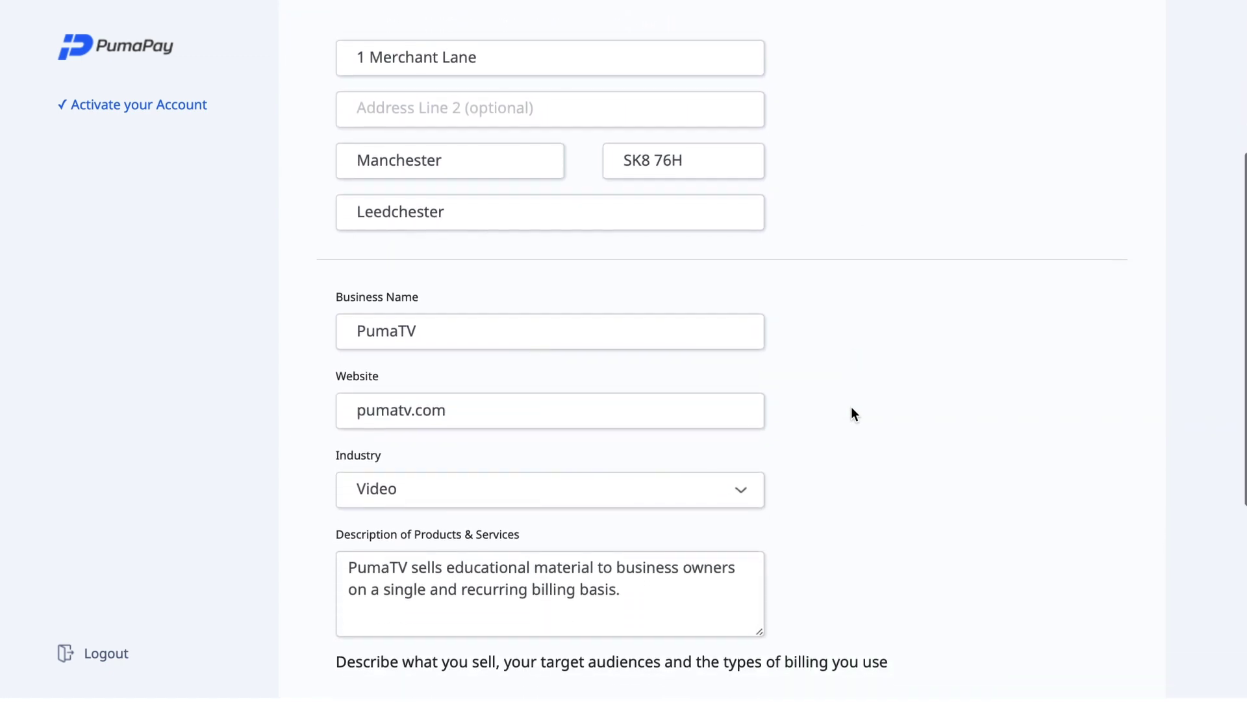
scroll(850, 414, up, 1)
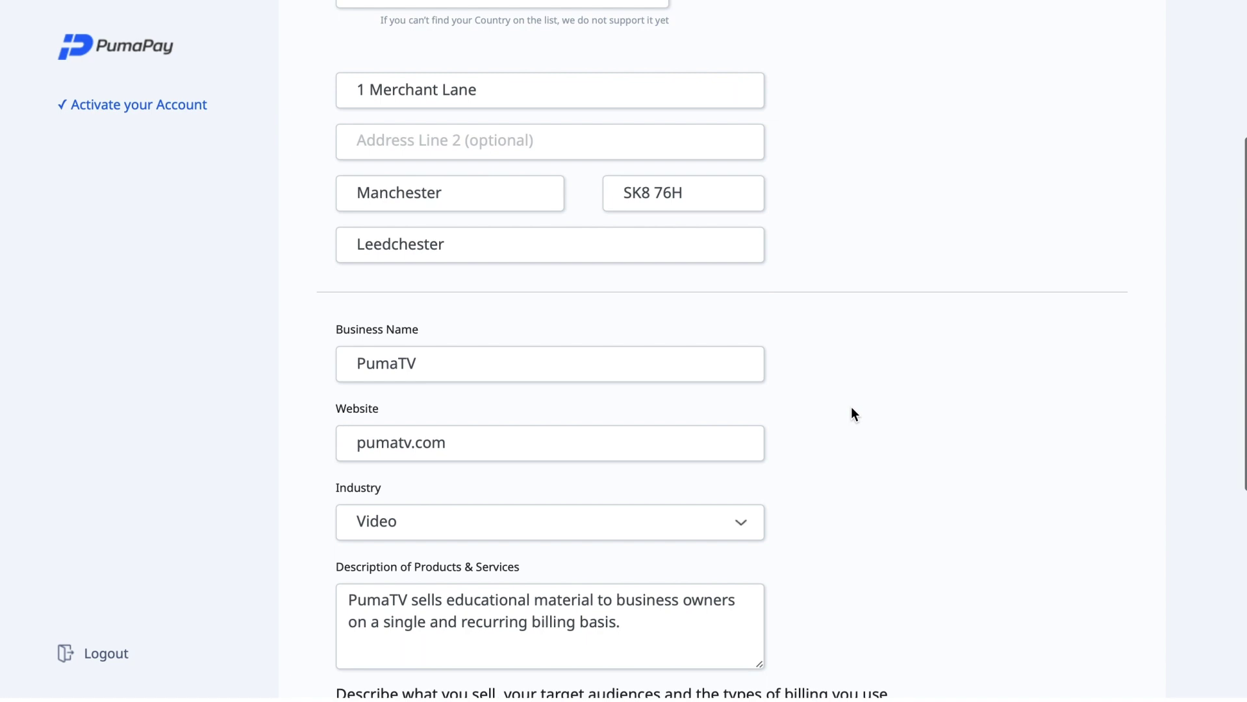
scroll(851, 414, up, 2)
scroll(851, 406, up, 1)
click(659, 313)
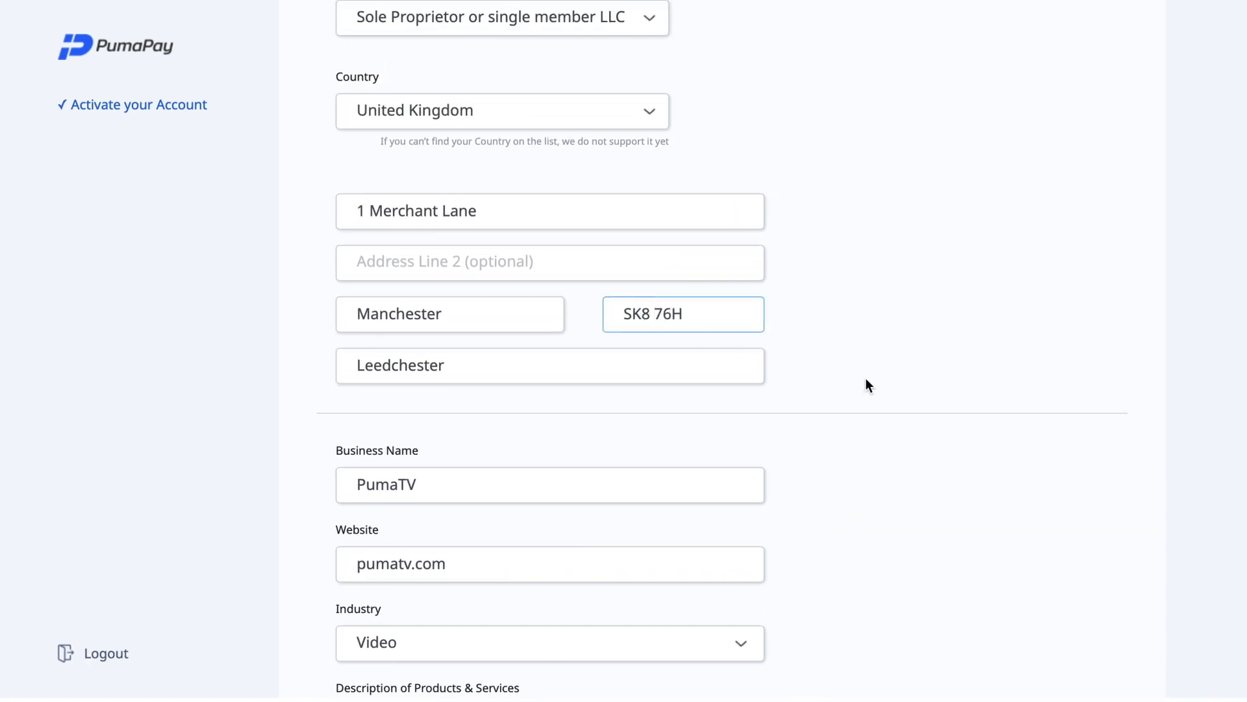
key(BackSpace)
scroll(1004, 500, down, 7)
scroll(1006, 507, down, 2)
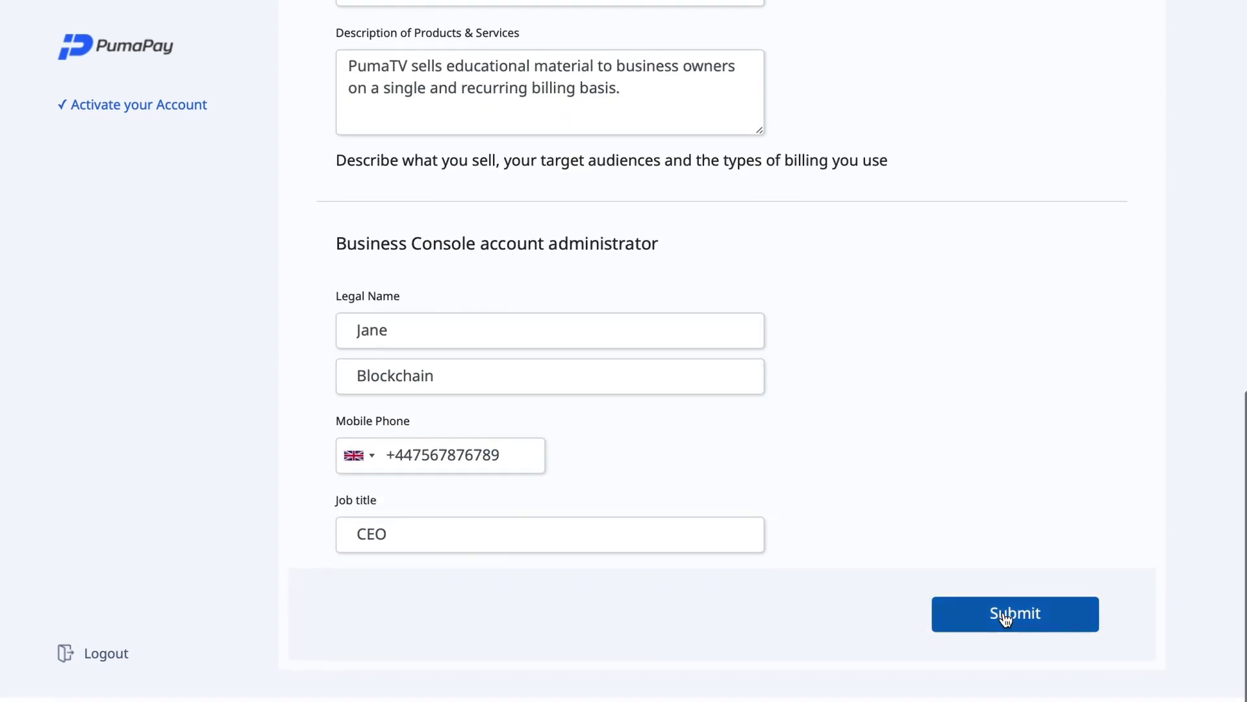
click(1005, 615)
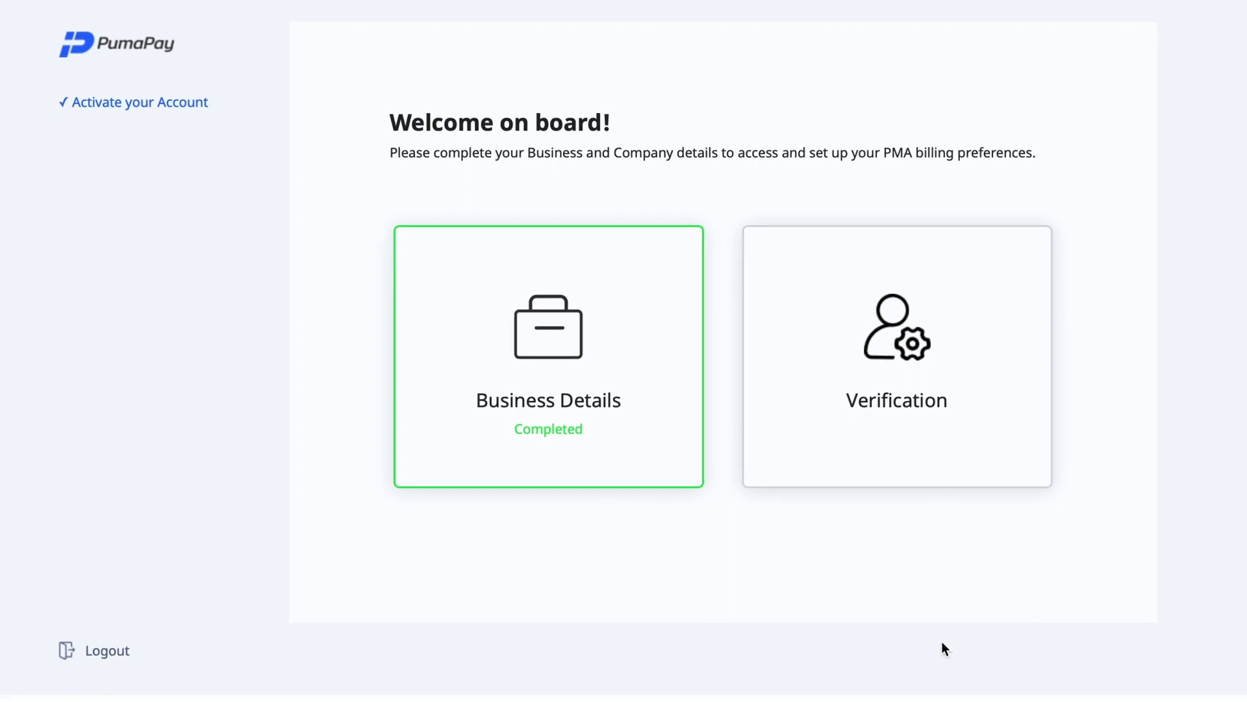
Open the Verification card from the Welcome on board page
click(906, 454)
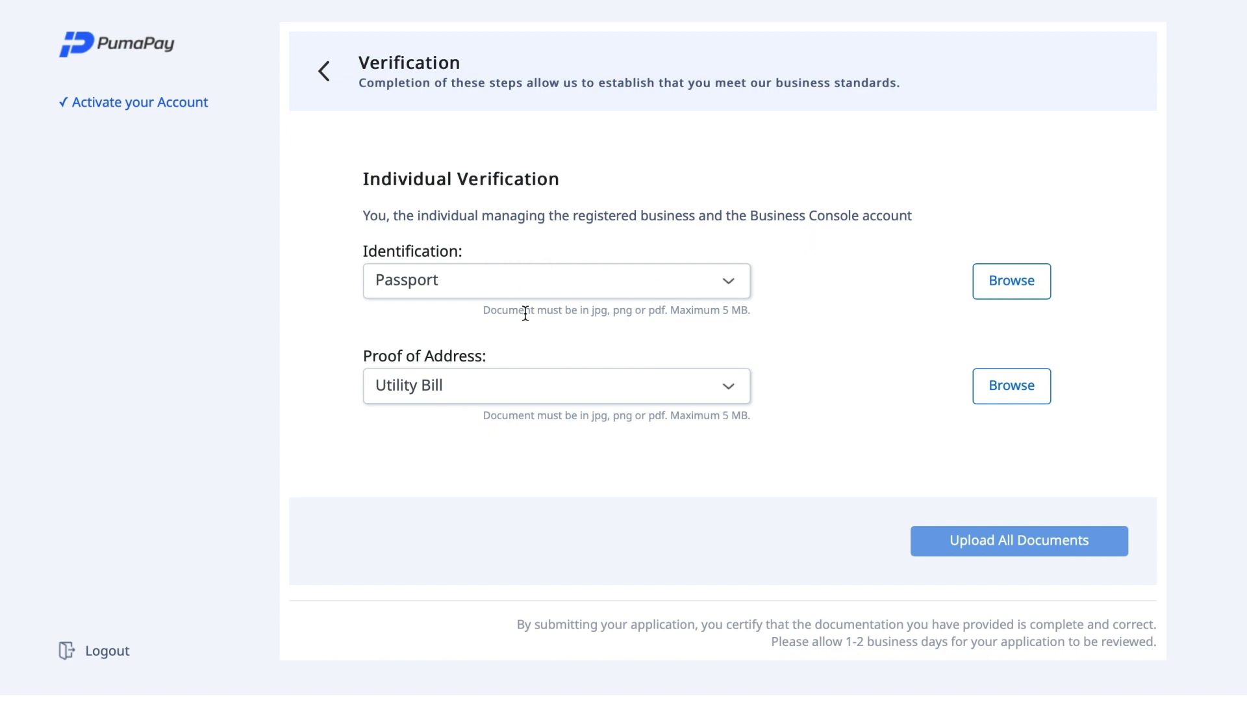
click(617, 280)
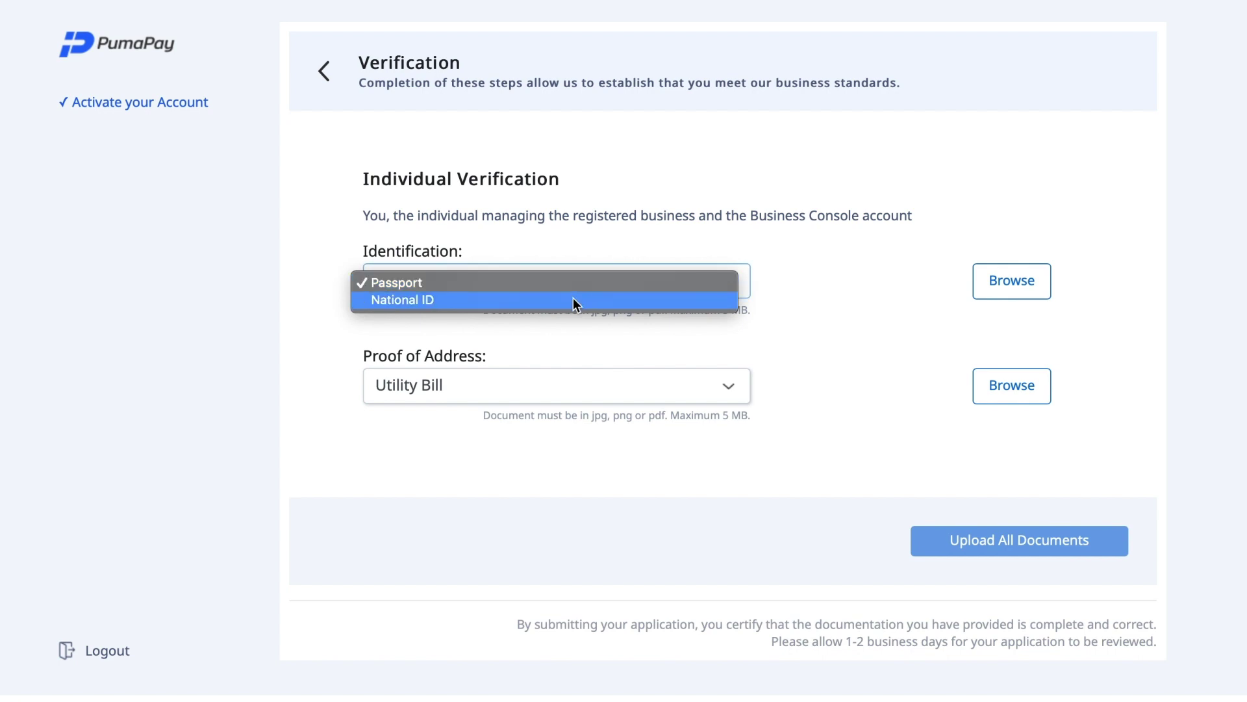
click(599, 371)
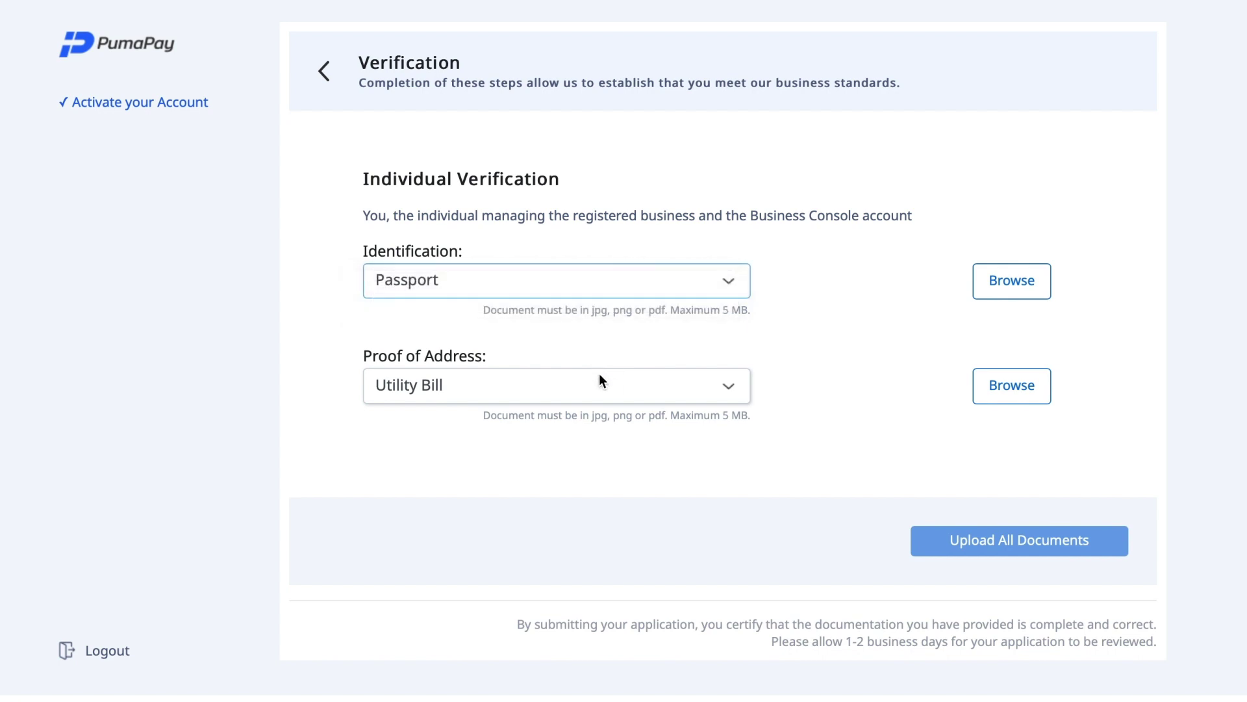
click(600, 378)
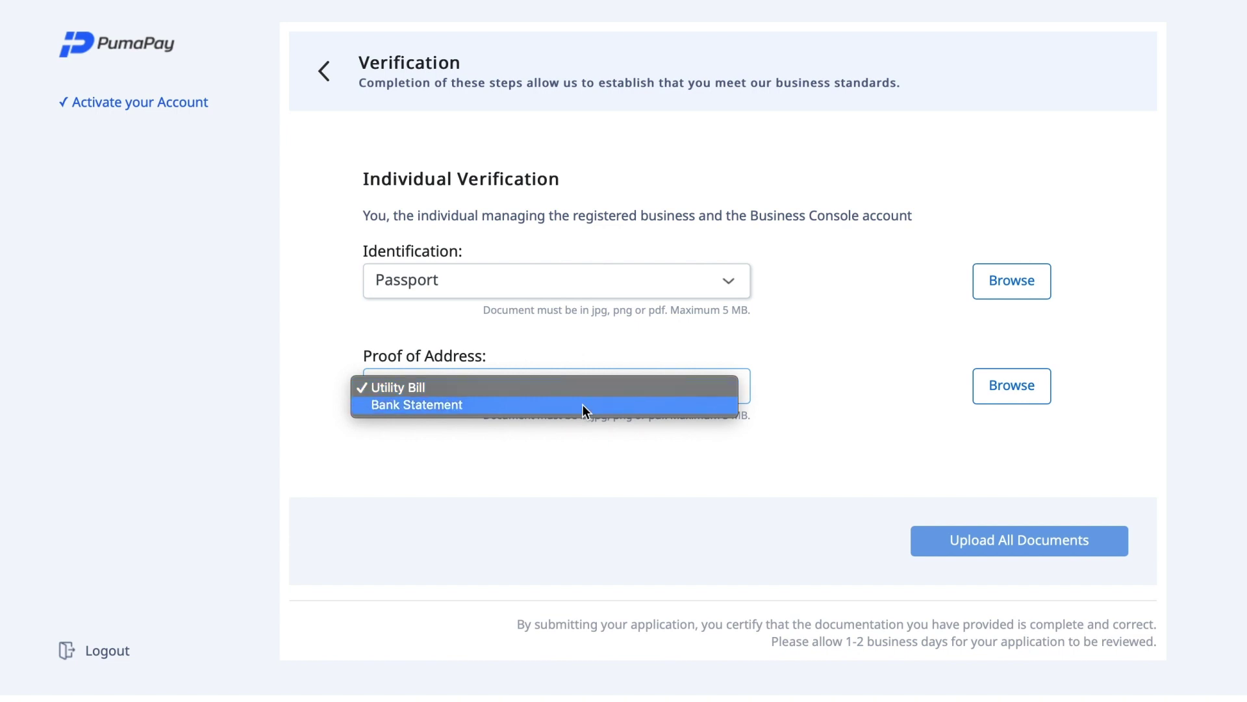
click(641, 353)
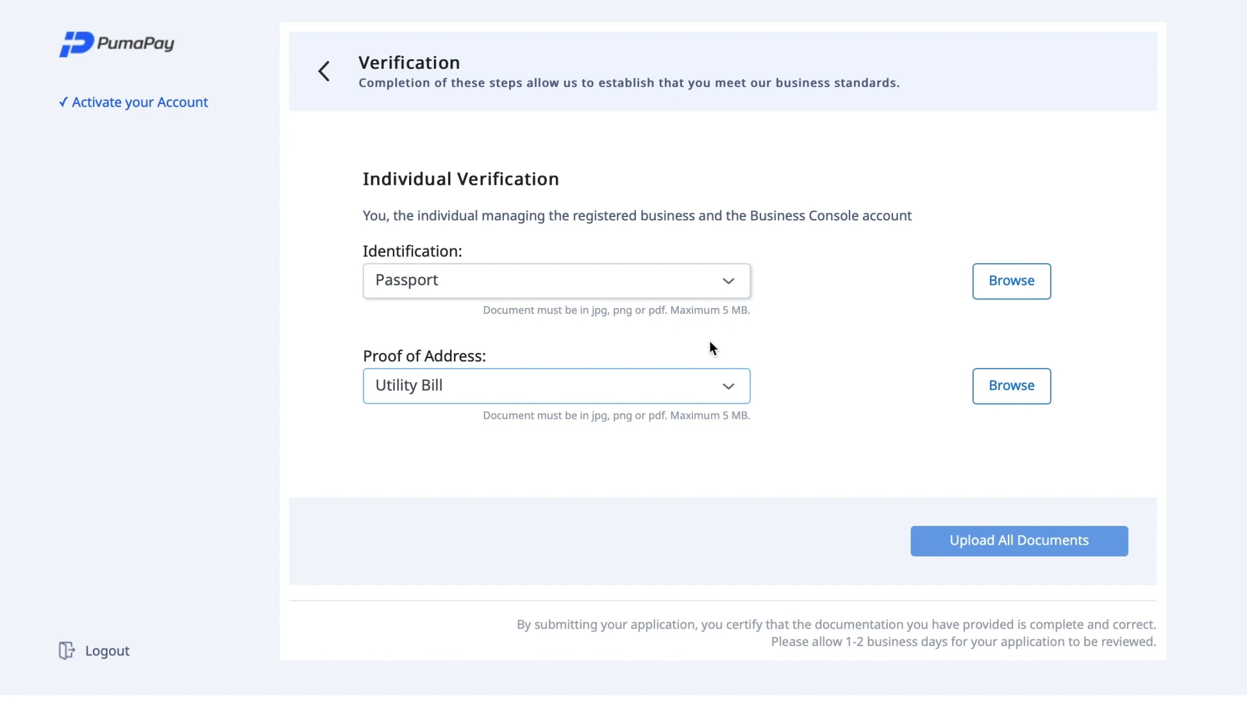
click(734, 291)
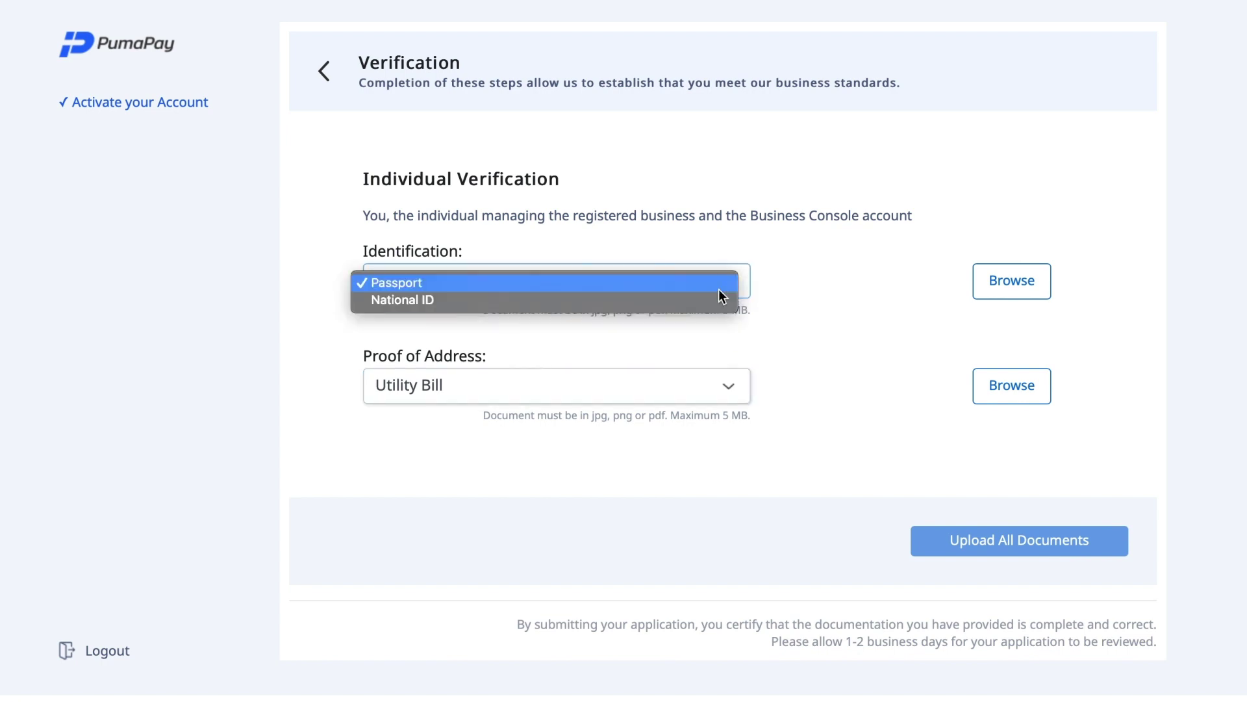
click(706, 290)
click(1002, 285)
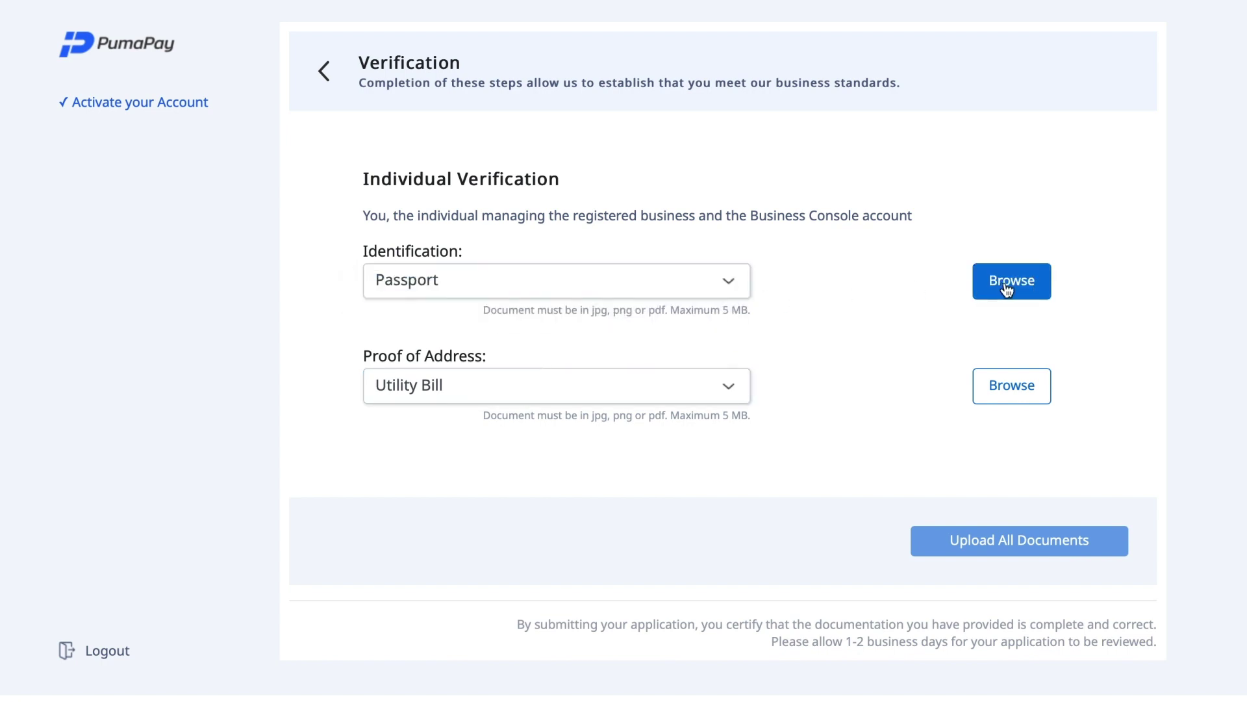
Attach PASSPORT.jpg as the Identification document
click(524, 52)
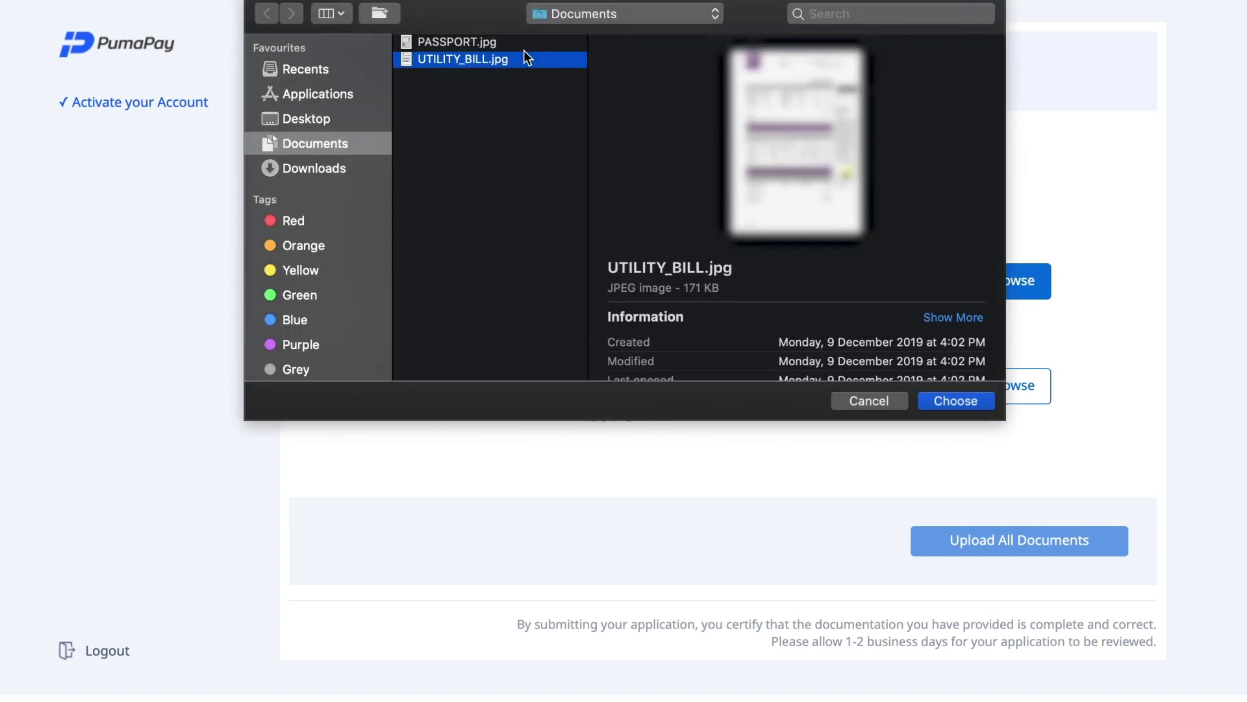
click(509, 45)
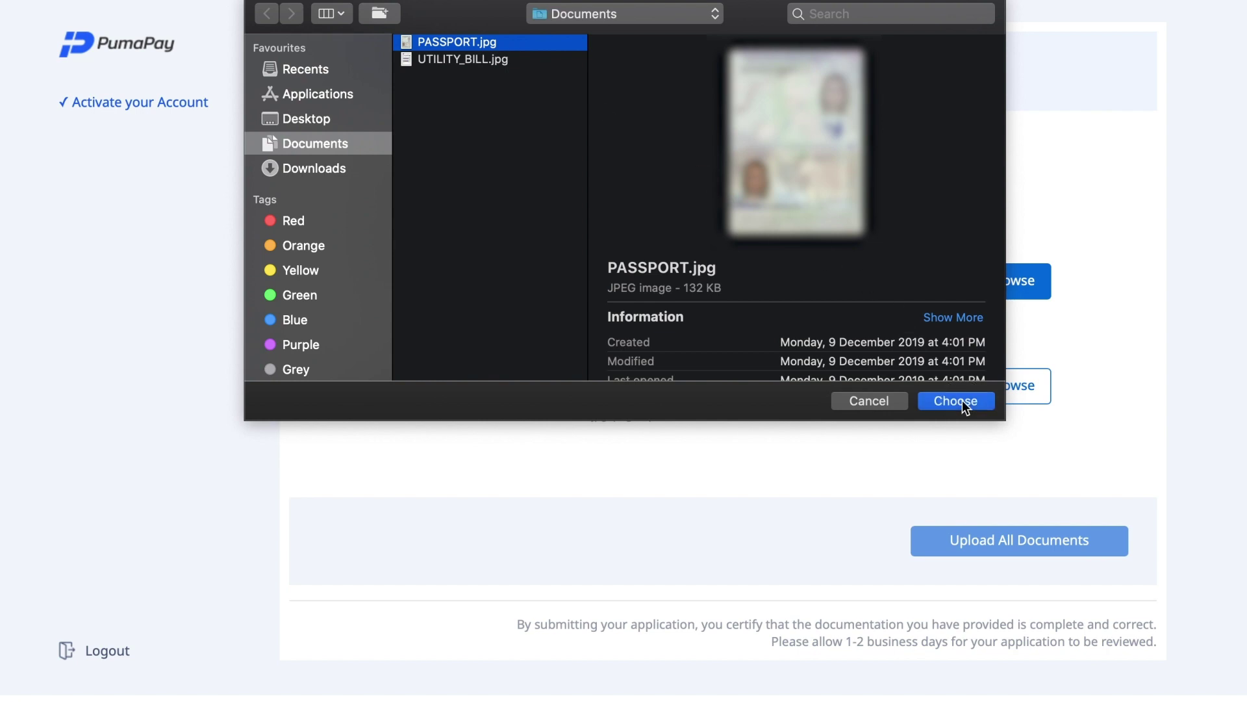
click(961, 400)
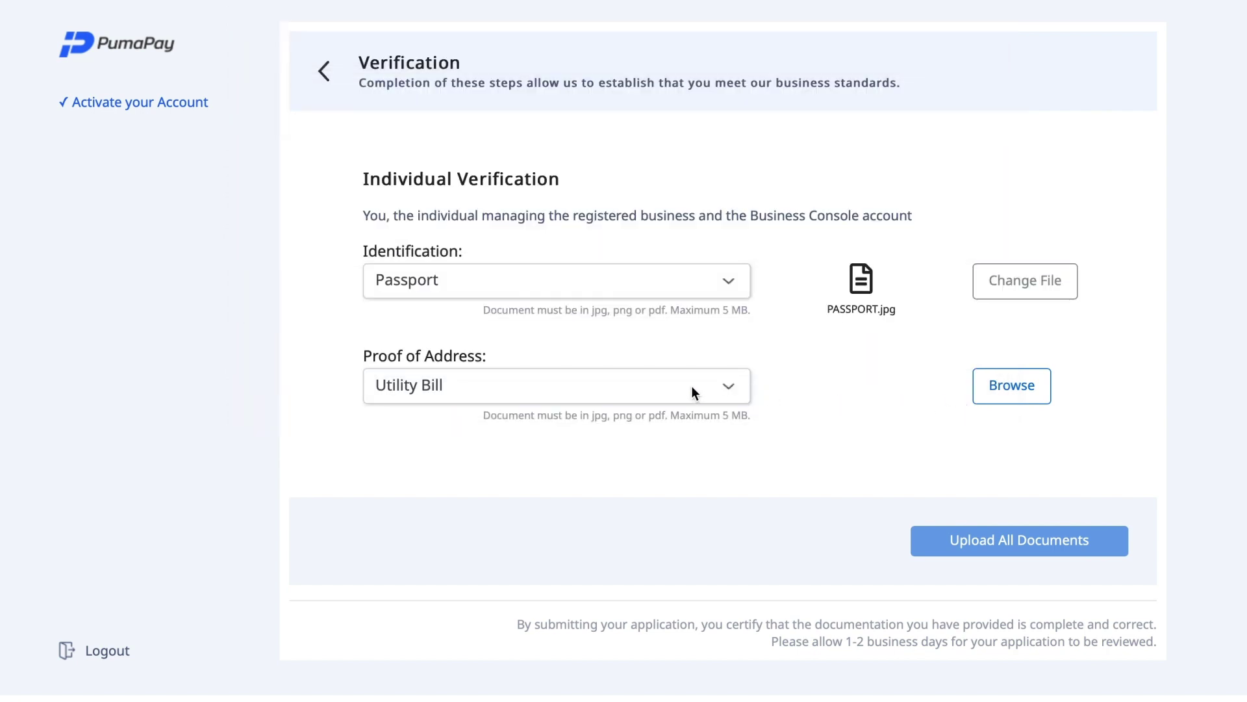
Keep Utility Bill as proof of address, attach UTILITY_BILL.jpg, and upload both documents
click(728, 391)
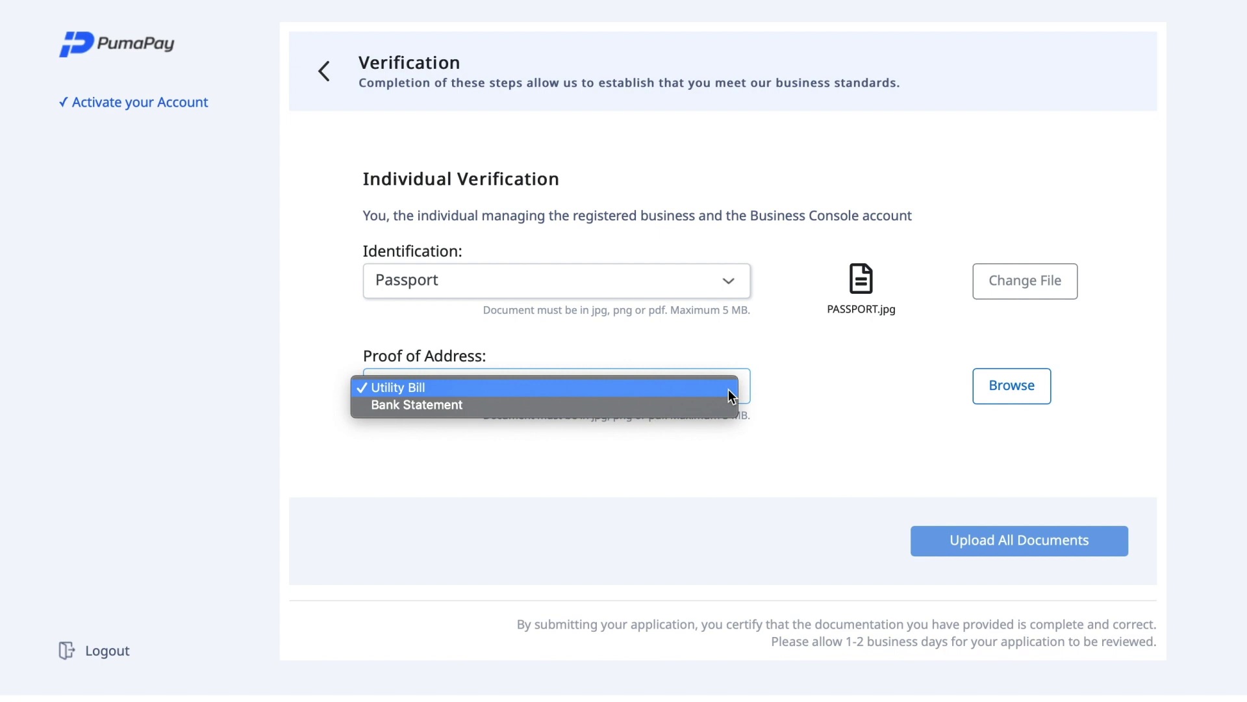
click(728, 389)
click(999, 401)
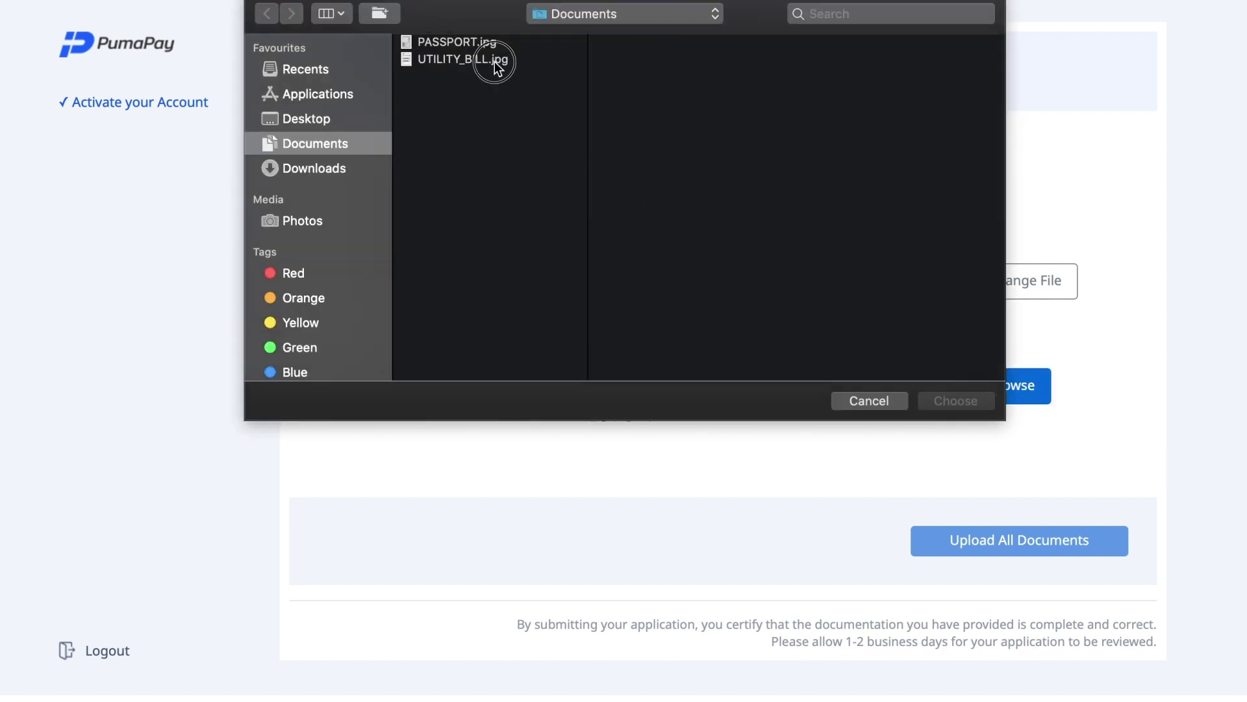
click(494, 61)
click(969, 403)
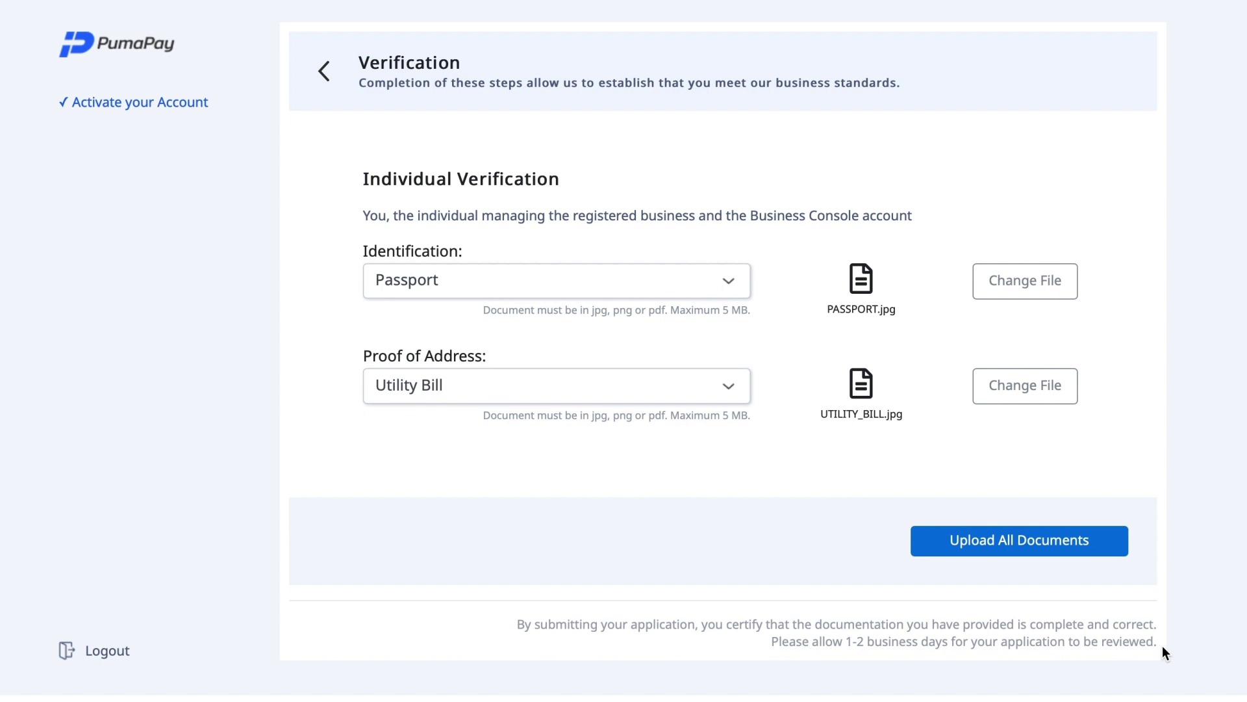
click(1036, 543)
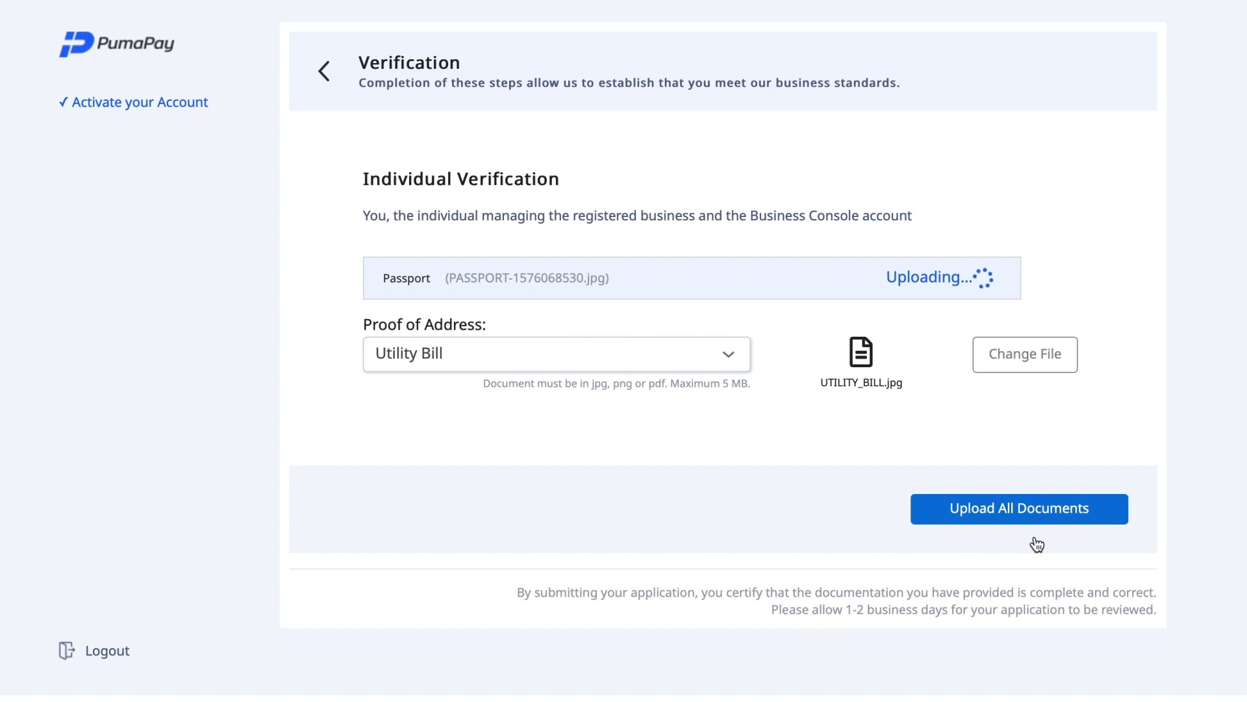